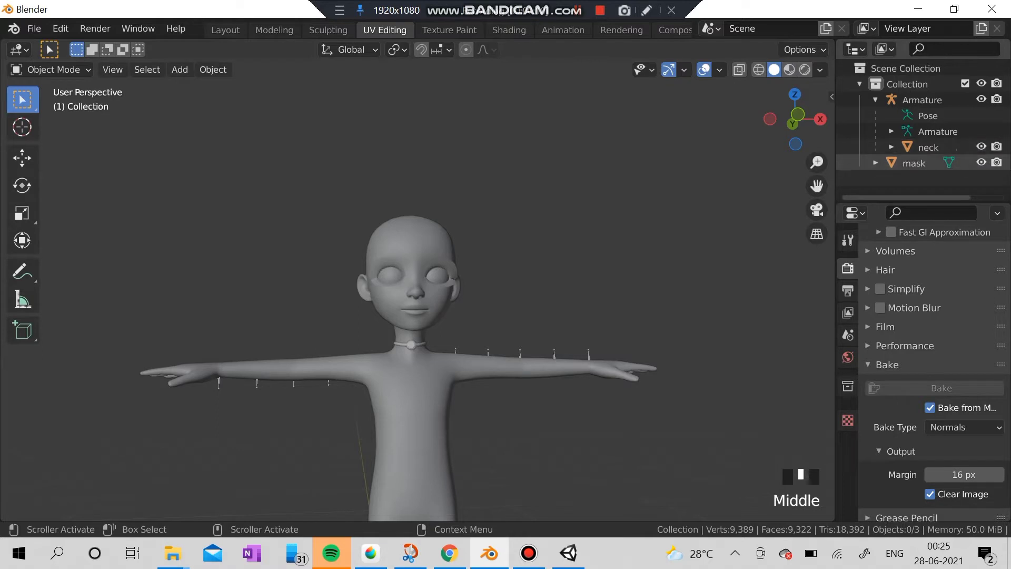
Select the mask body mesh and switch it to Vertex Paint mode
click(915, 163)
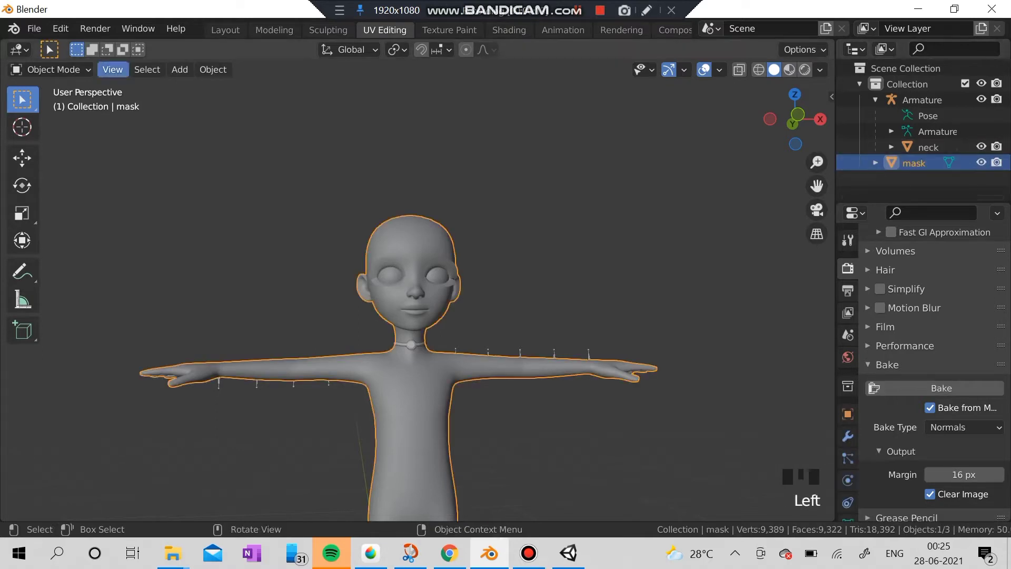
click(51, 70)
click(55, 139)
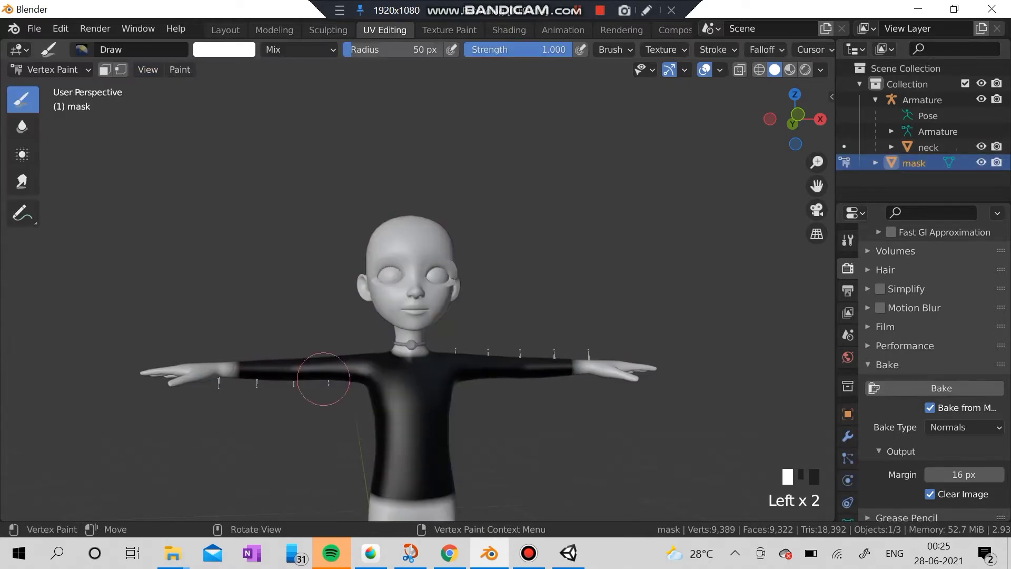
Try darkening the mask's upper legs with the Subtract brush, and undo the stroke
scroll(349, 363, down, 3)
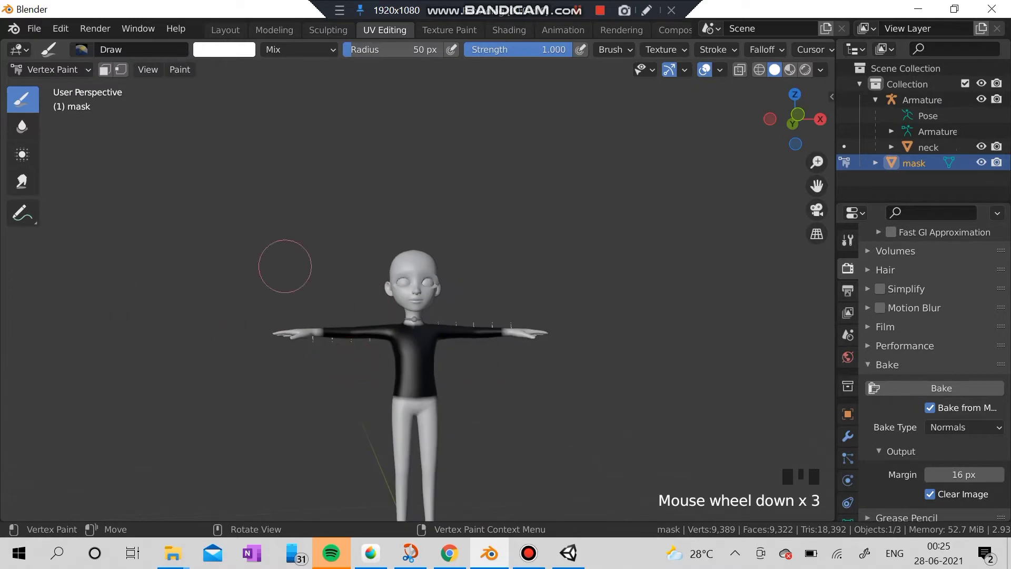
click(82, 48)
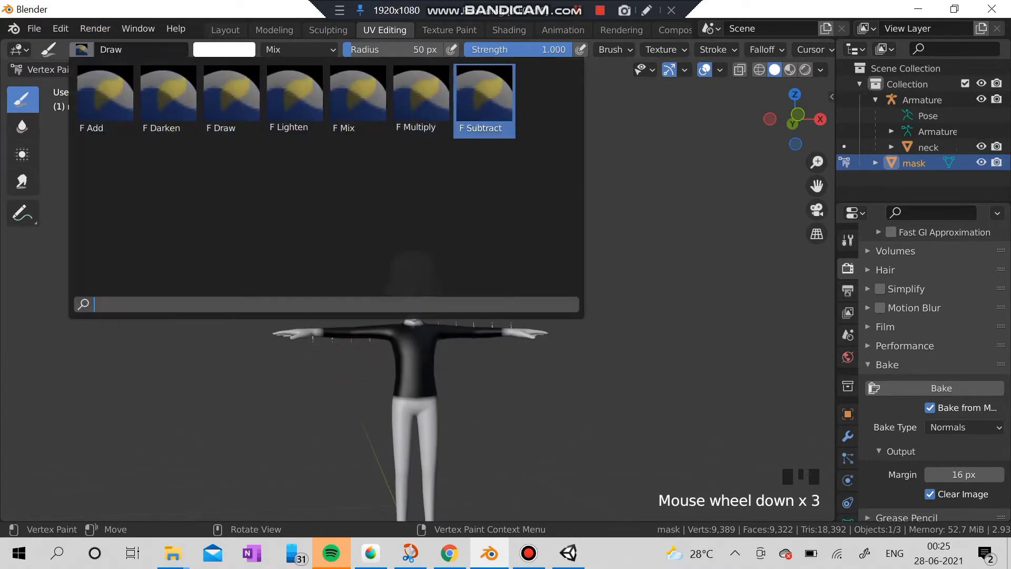
click(483, 98)
drag(302, 400, 549, 397)
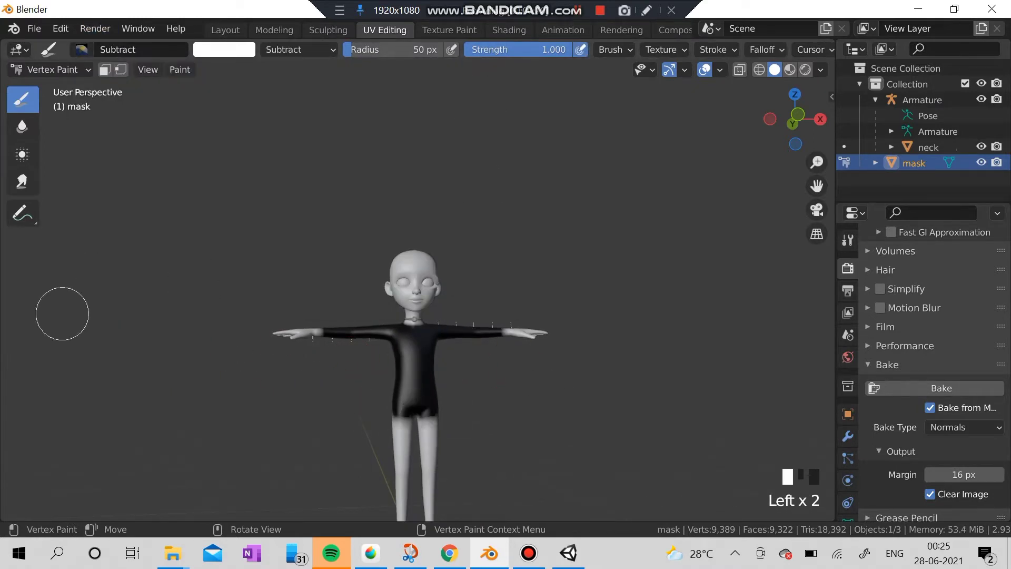
key(ctrl+z)
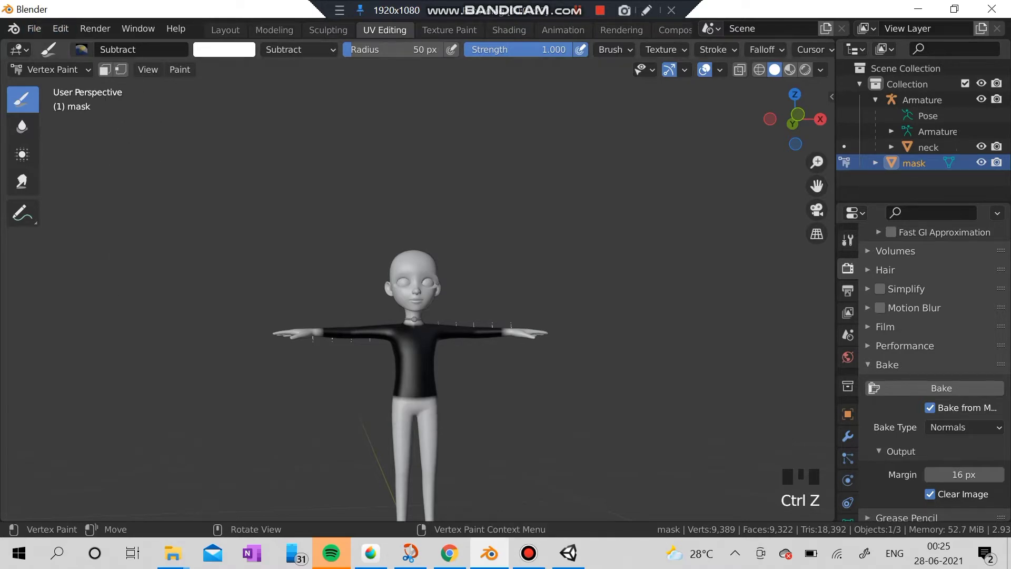
Paint the mask's black torso and arms white with the Add brush
click(81, 49)
click(105, 100)
mouse_move(386, 383)
mouse_down()
mouse_move(458, 389)
mouse_move(464, 398)
mouse_move(340, 381)
mouse_move(396, 360)
mouse_move(421, 331)
mouse_move(539, 323)
mouse_move(421, 307)
mouse_move(336, 335)
mouse_move(655, 361)
mouse_up()
mouse_move(459, 370)
mouse_down()
mouse_move(636, 359)
mouse_move(601, 341)
mouse_move(492, 338)
mouse_move(465, 418)
mouse_move(419, 373)
mouse_move(575, 323)
mouse_up()
mouse_move(348, 364)
mouse_down()
mouse_move(356, 363)
mouse_move(326, 365)
mouse_up()
mouse_move(326, 365)
mouse_down()
mouse_move(337, 339)
mouse_move(464, 332)
mouse_up()
mouse_move(392, 301)
mouse_down()
mouse_move(386, 323)
mouse_move(468, 364)
mouse_move(363, 337)
mouse_move(466, 380)
mouse_up()
scroll(458, 333, down, 3)
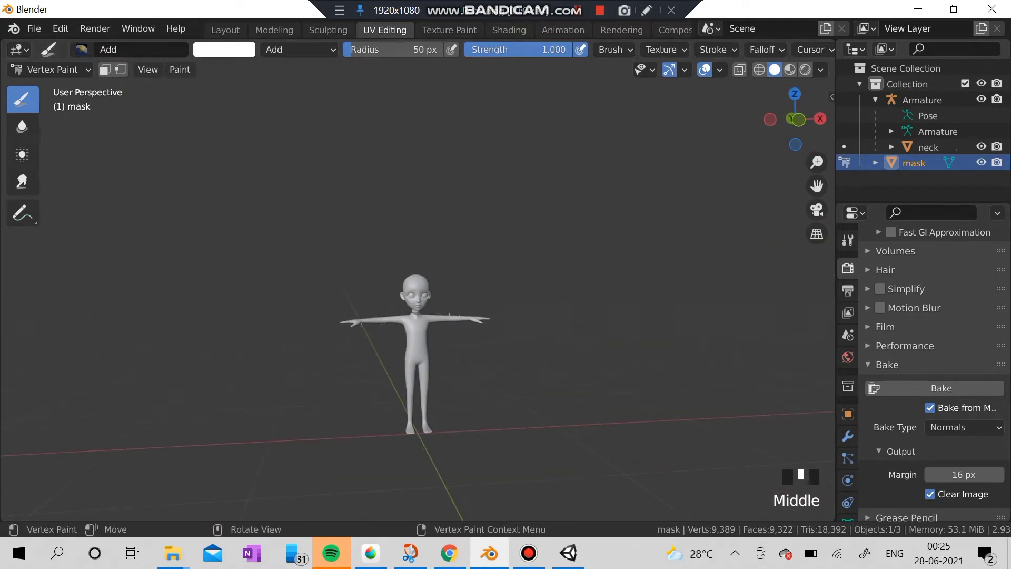
Return the mask to Object Mode and deselect it
click(51, 70)
click(56, 88)
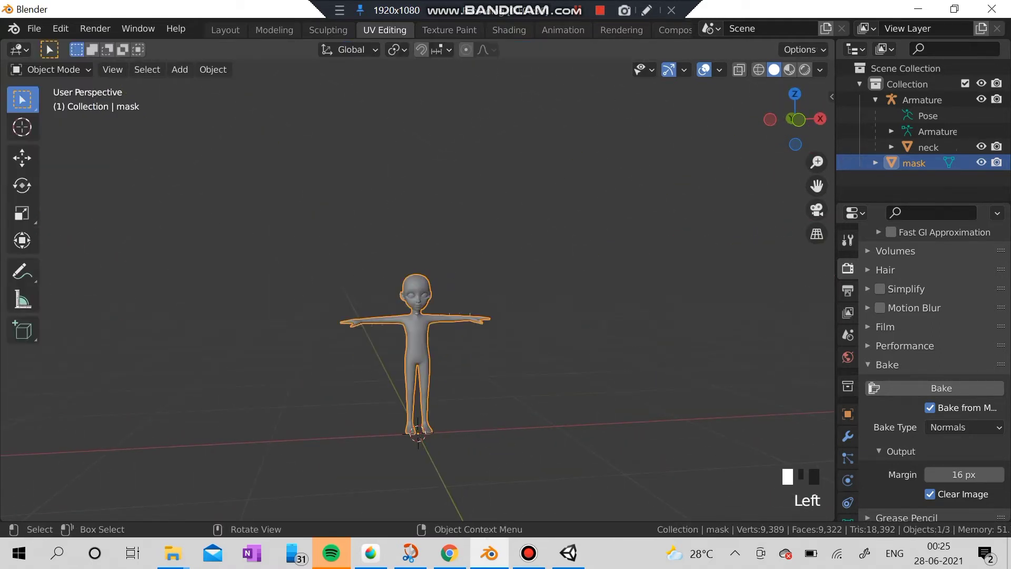
click(295, 211)
scroll(420, 289, up, 5)
Export the scene in FBX format as neck.fbx to the Documents folder, overwriting the existing file
click(35, 29)
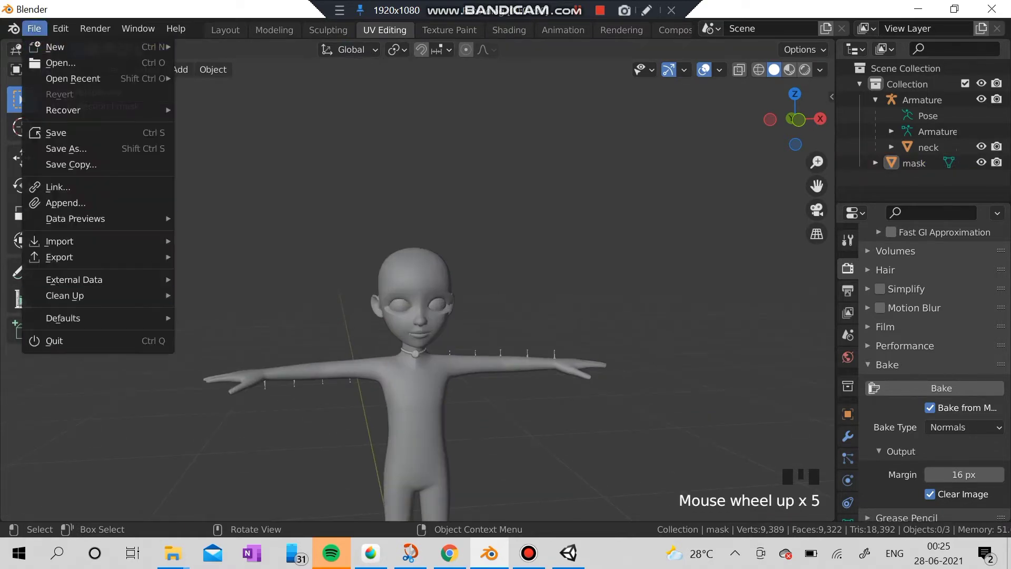
mouse_move(59, 257)
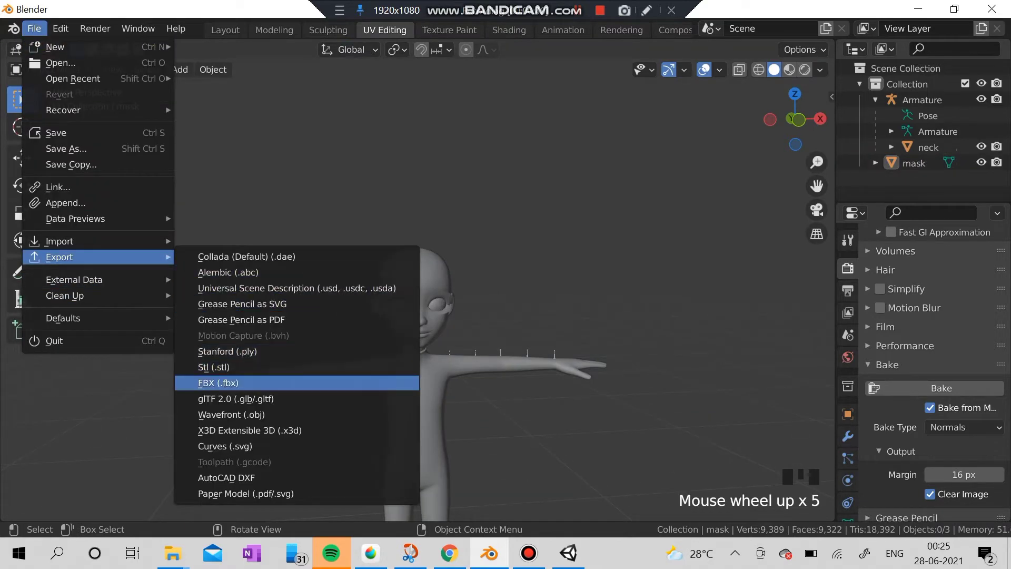
click(219, 383)
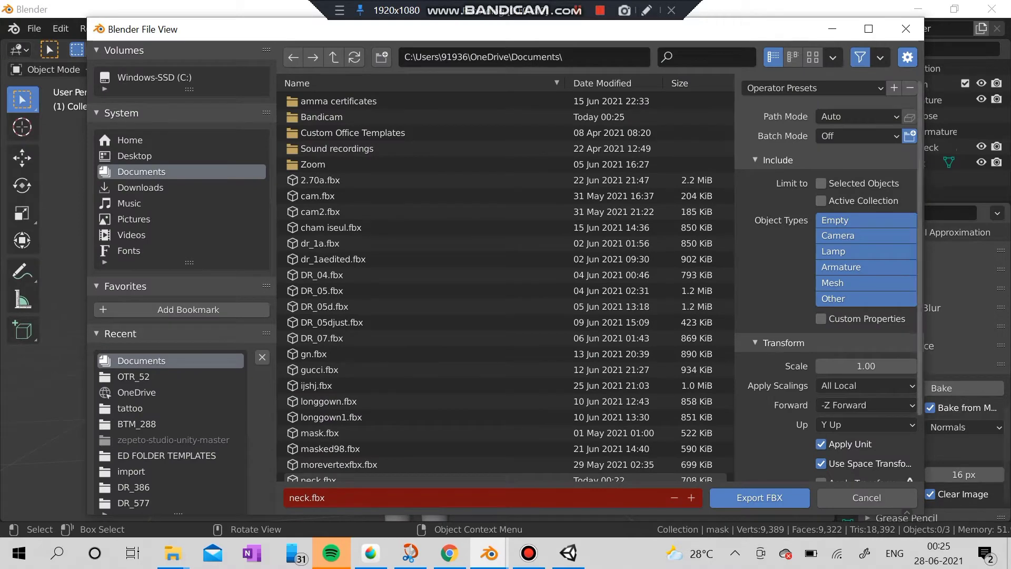
click(760, 498)
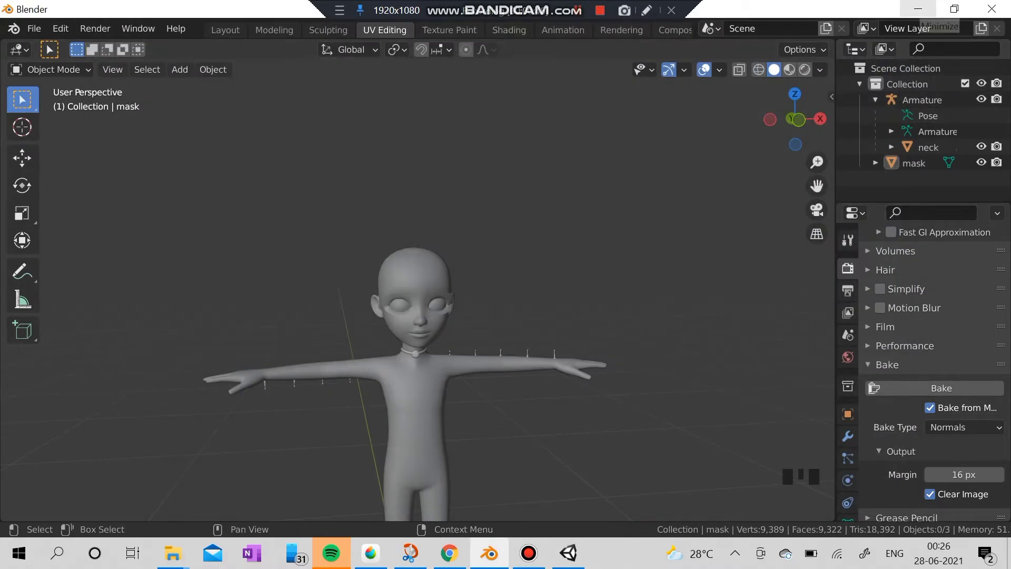
Switch to Krita and open the neck UV layout image from the Documents folder
click(918, 9)
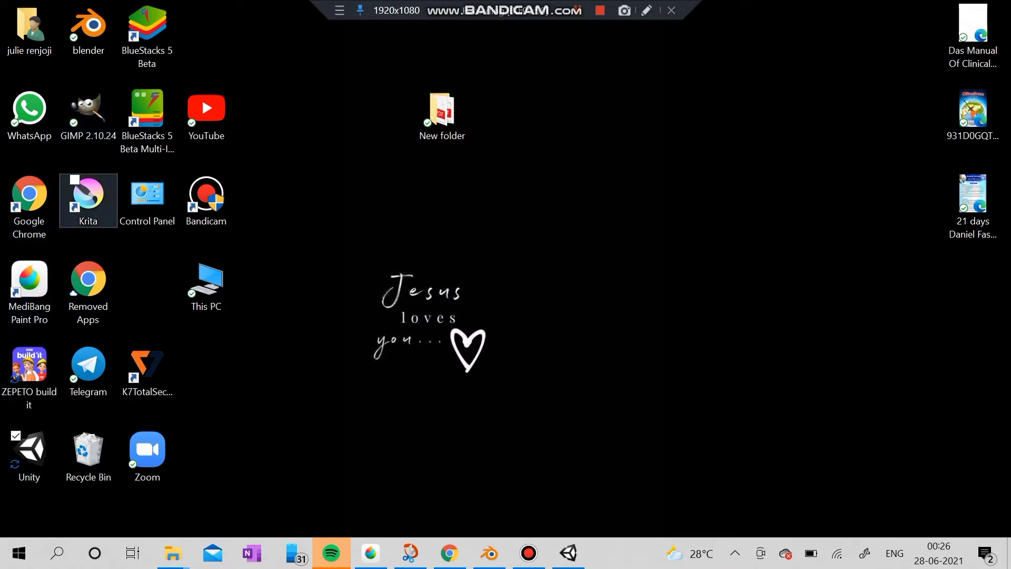
click(95, 201)
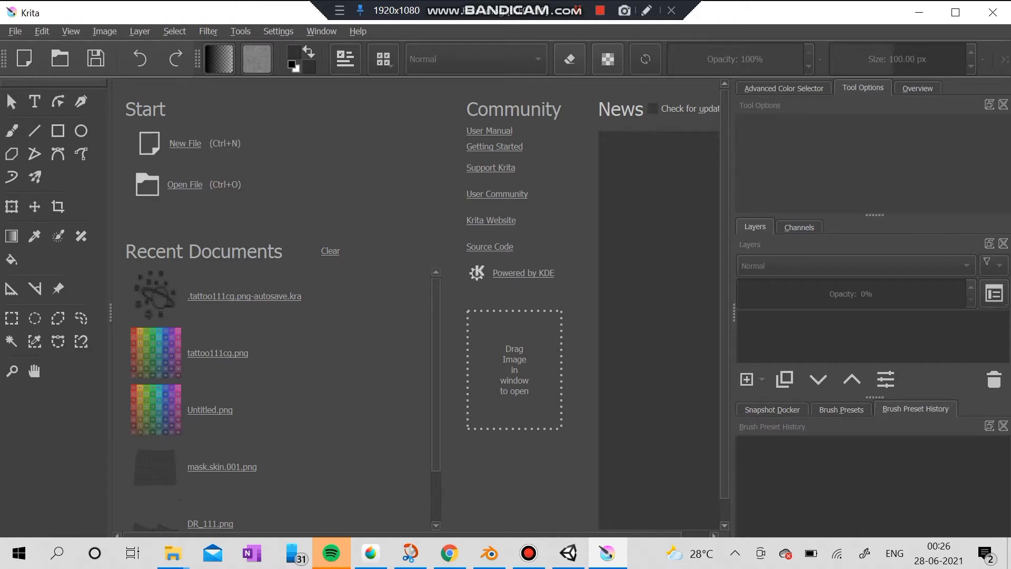
key(ctrl+n)
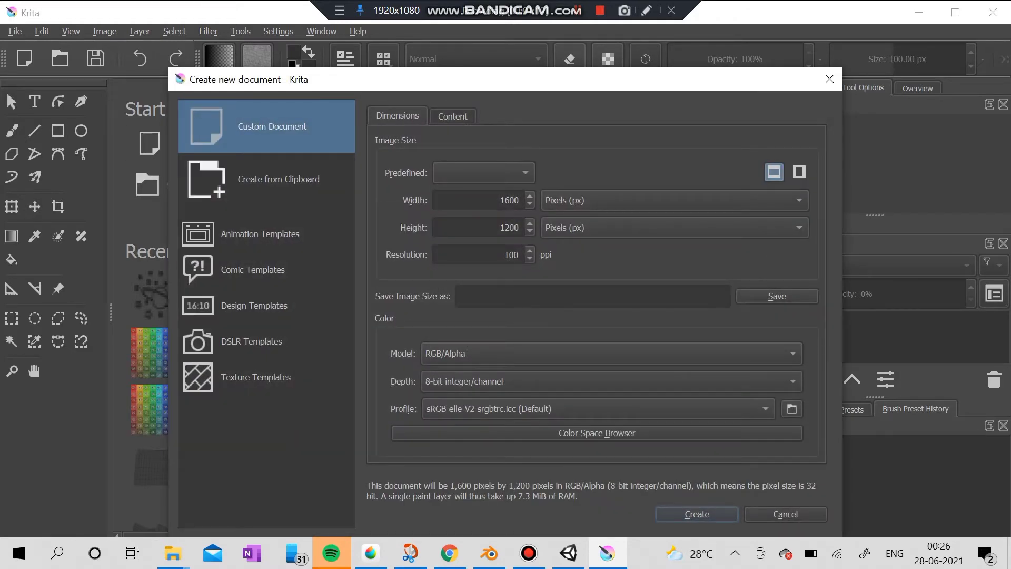
click(786, 514)
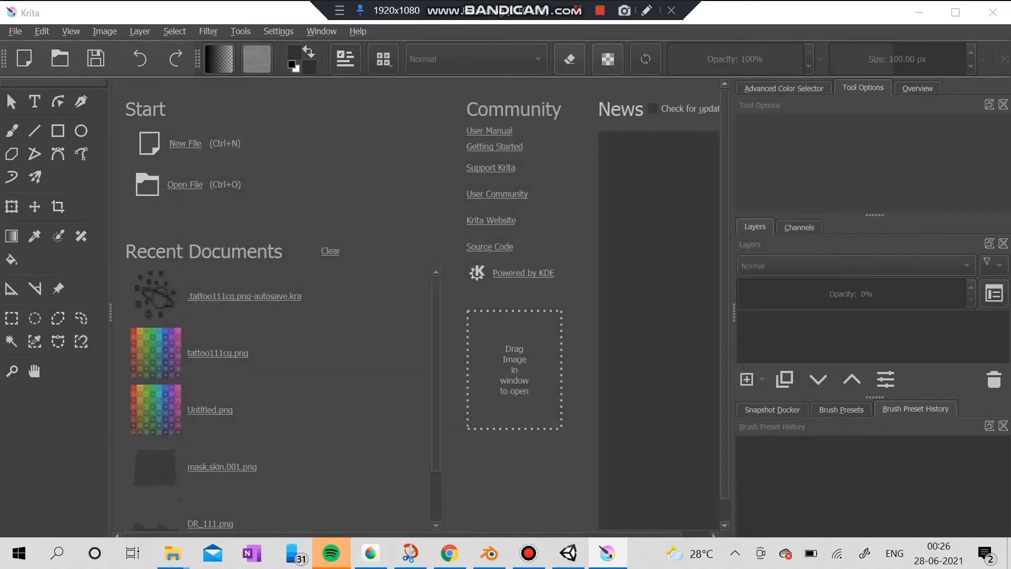
key(ctrl+o)
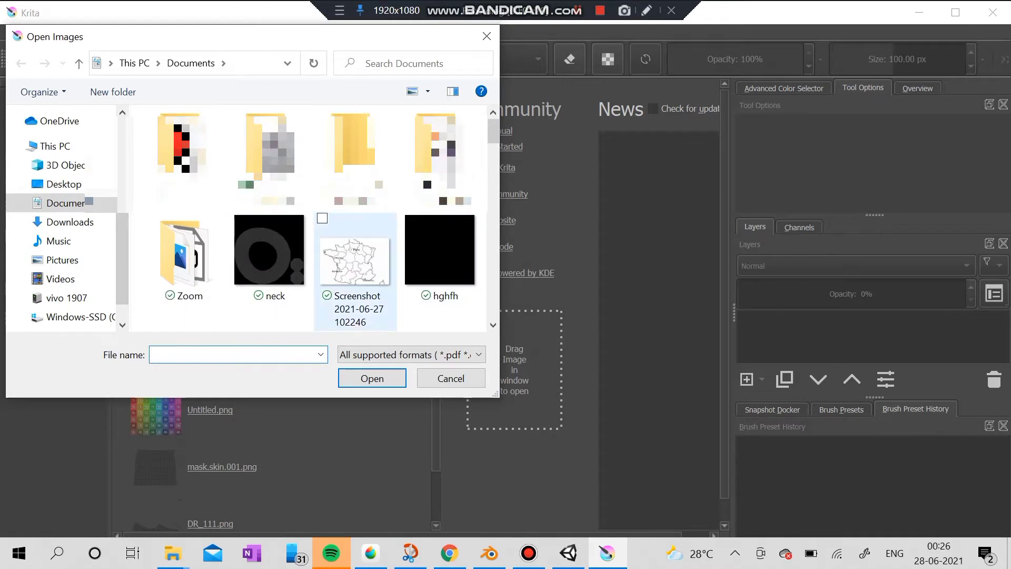
click(270, 259)
click(373, 378)
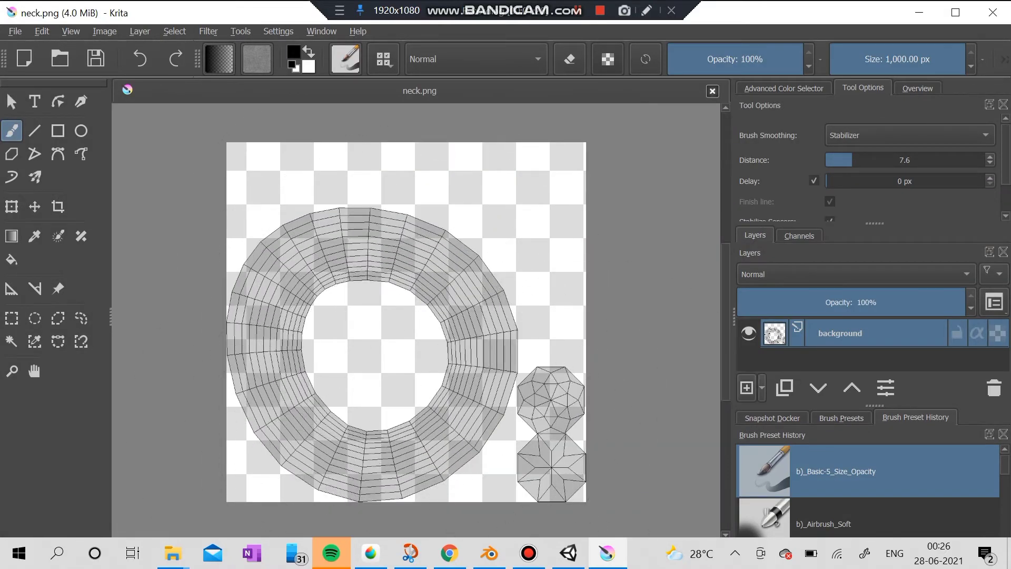
Add a paint layer and cover the large ring of the UV layout in black, using 1,000 px and 235.10 px brushes
key(Insert)
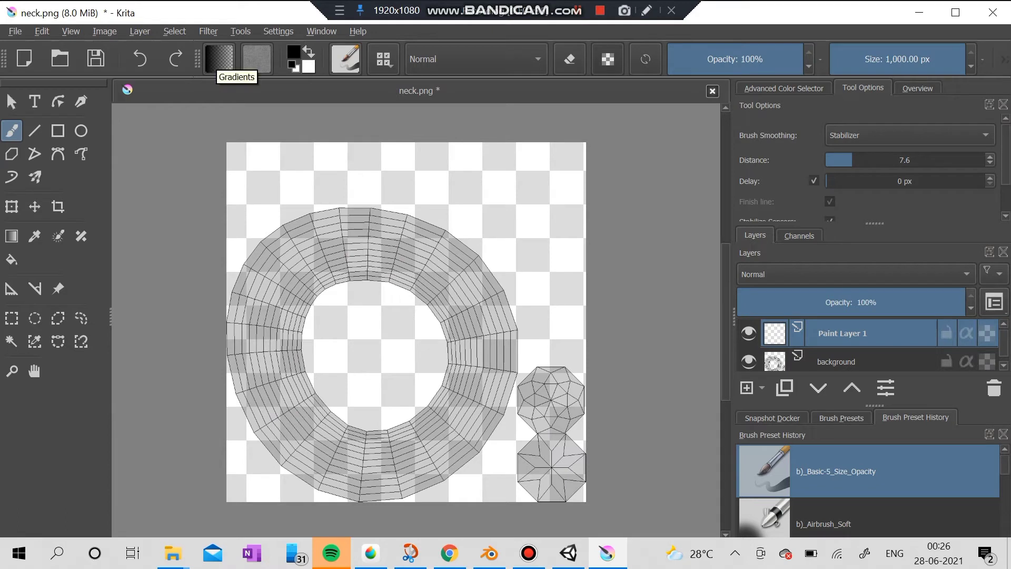
drag(274, 205, 296, 253)
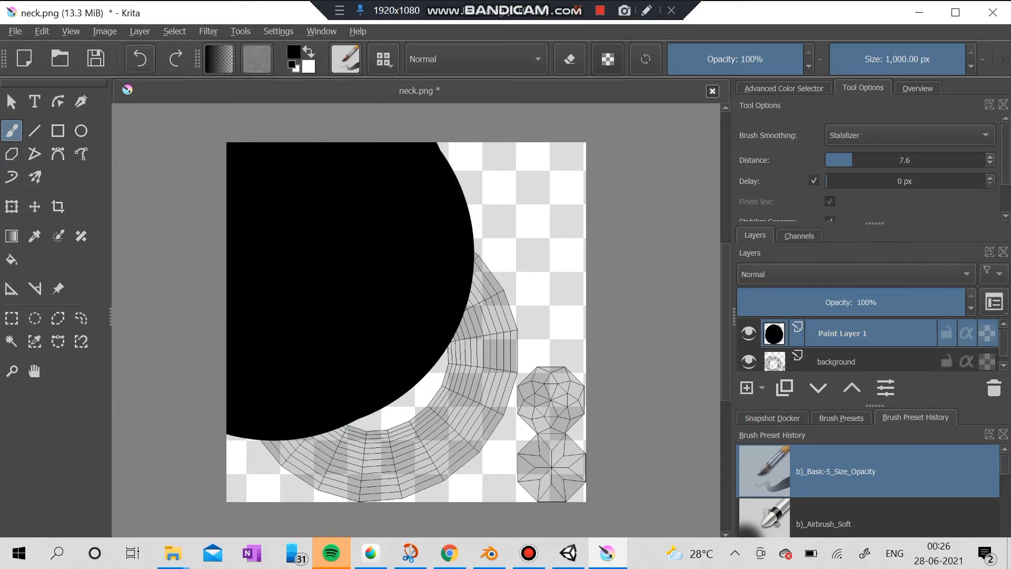
click(928, 59)
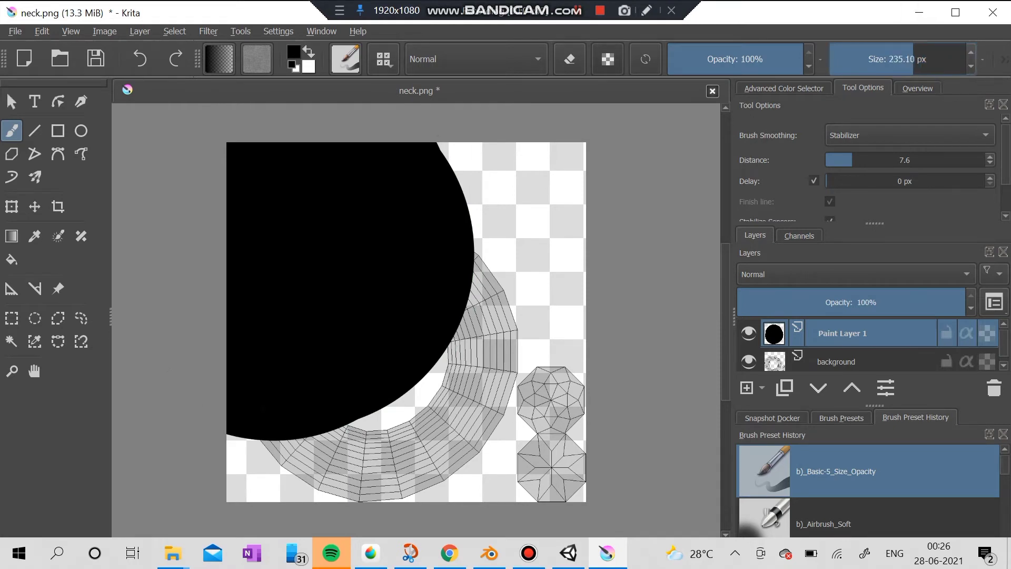
mouse_move(467, 234)
mouse_down()
mouse_move(434, 259)
mouse_move(467, 300)
mouse_move(458, 309)
mouse_move(480, 333)
mouse_move(477, 357)
mouse_move(396, 372)
mouse_move(329, 369)
mouse_move(260, 406)
mouse_move(299, 481)
mouse_move(338, 463)
mouse_move(451, 474)
mouse_move(459, 446)
mouse_move(361, 431)
mouse_up()
Fill the uncovered gaps along the ring's right edge in black, reducing the brush to 12.88 px for the spot beside the small islands
scroll(379, 422, up, 4)
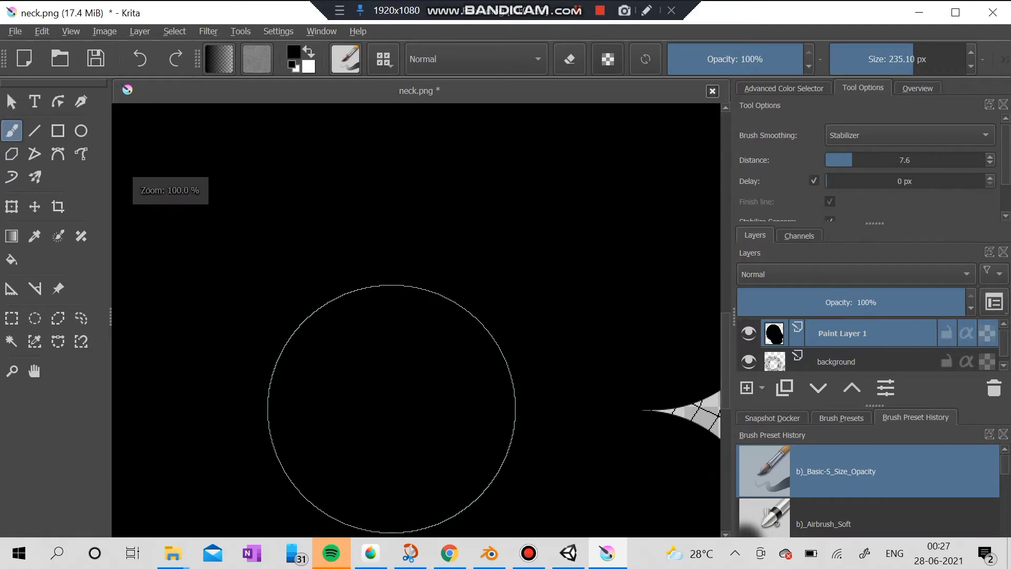
mouse_move(535, 384)
mouse_down()
mouse_move(553, 424)
mouse_move(566, 395)
mouse_up()
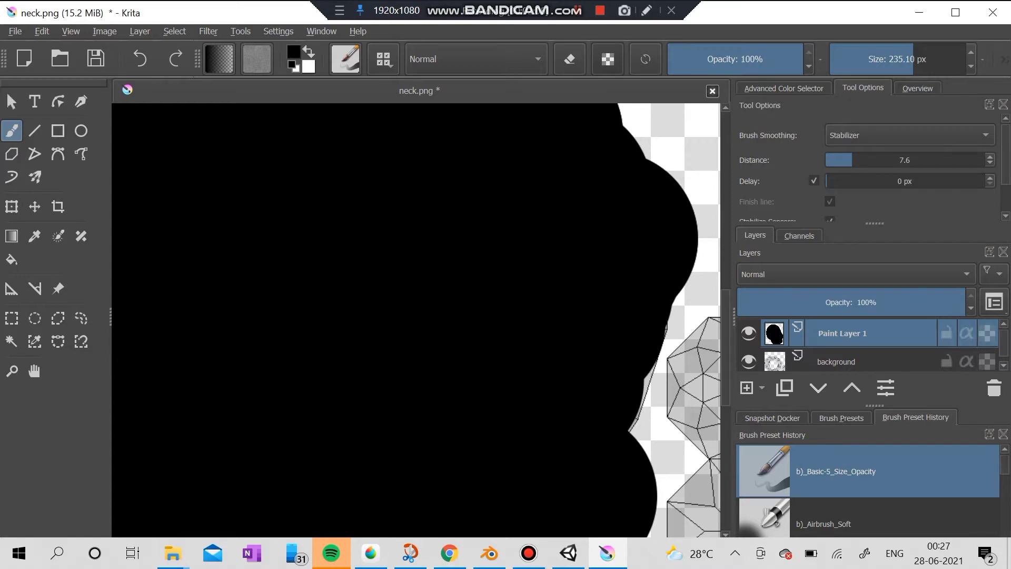
drag(548, 421, 570, 401)
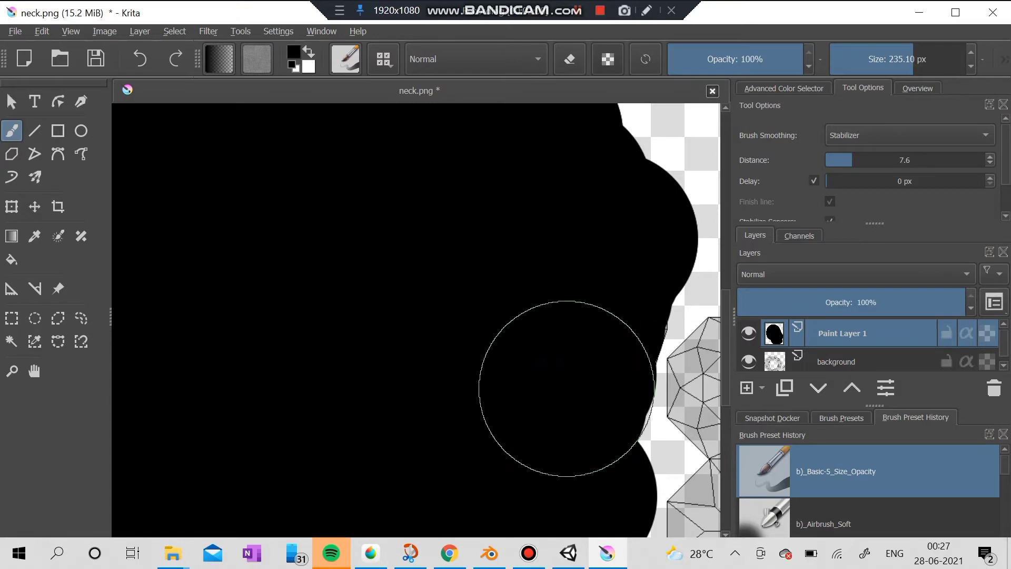
mouse_move(590, 293)
mouse_down()
mouse_move(616, 296)
mouse_move(579, 305)
mouse_up()
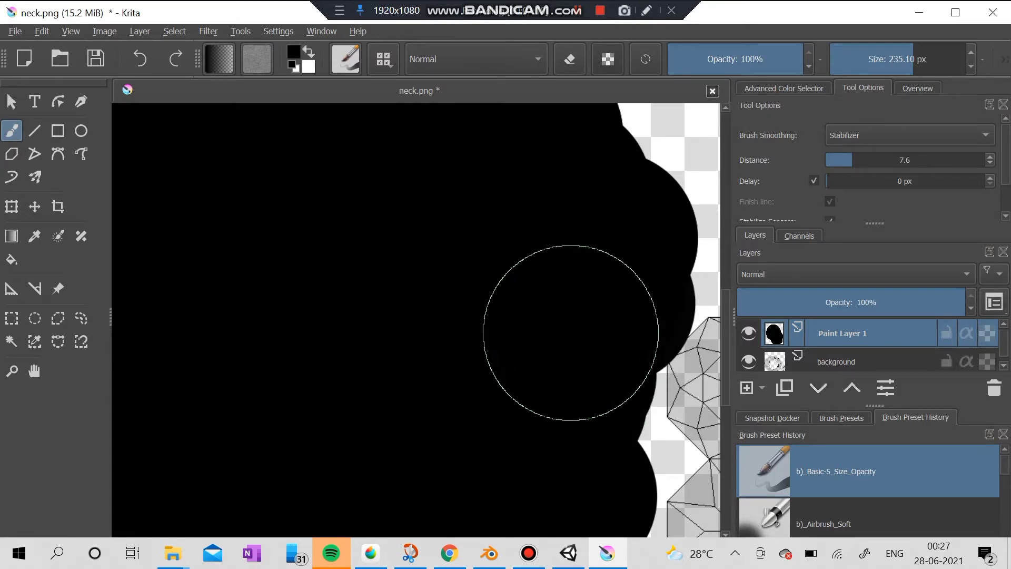
key(ctrl+z)
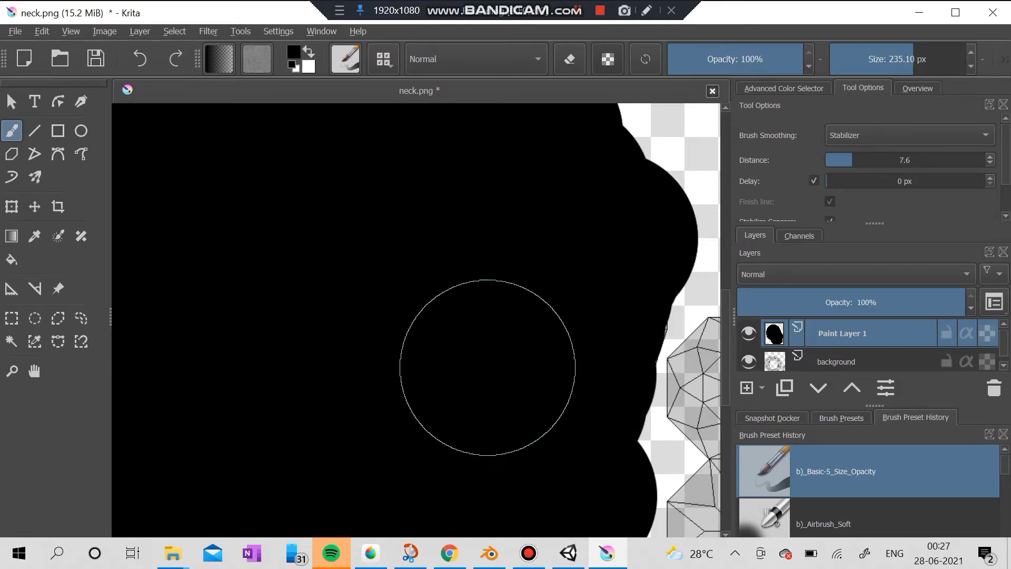
drag(910, 60, 863, 60)
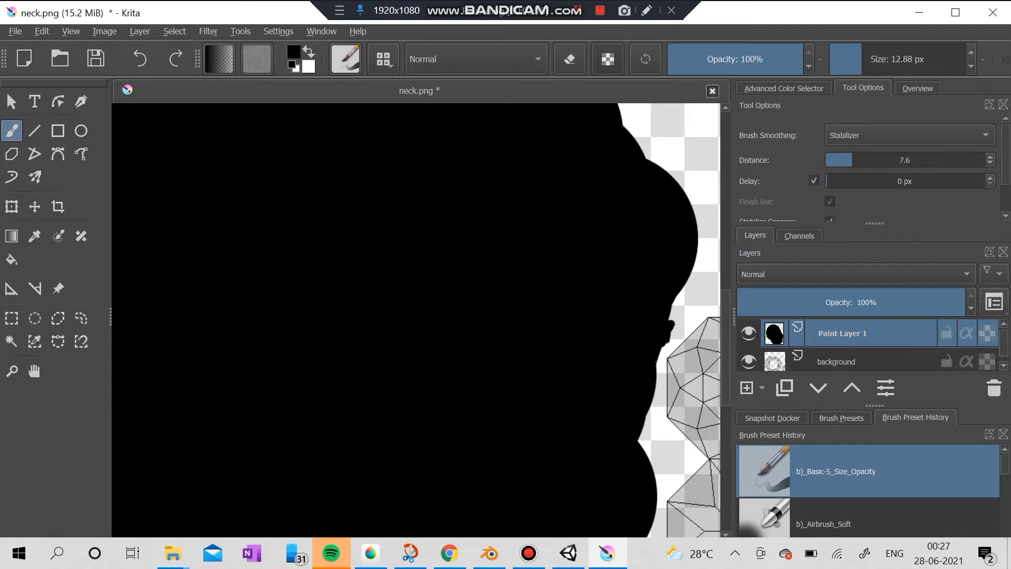
scroll(506, 326, down, 5)
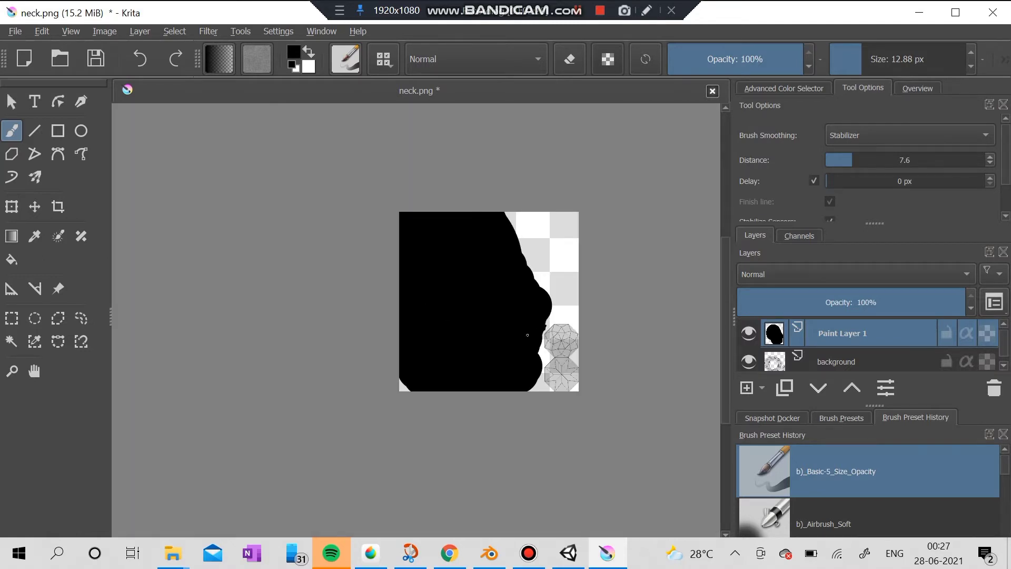
Set the foreground colour to dark red #750000
scroll(527, 335, up, 3)
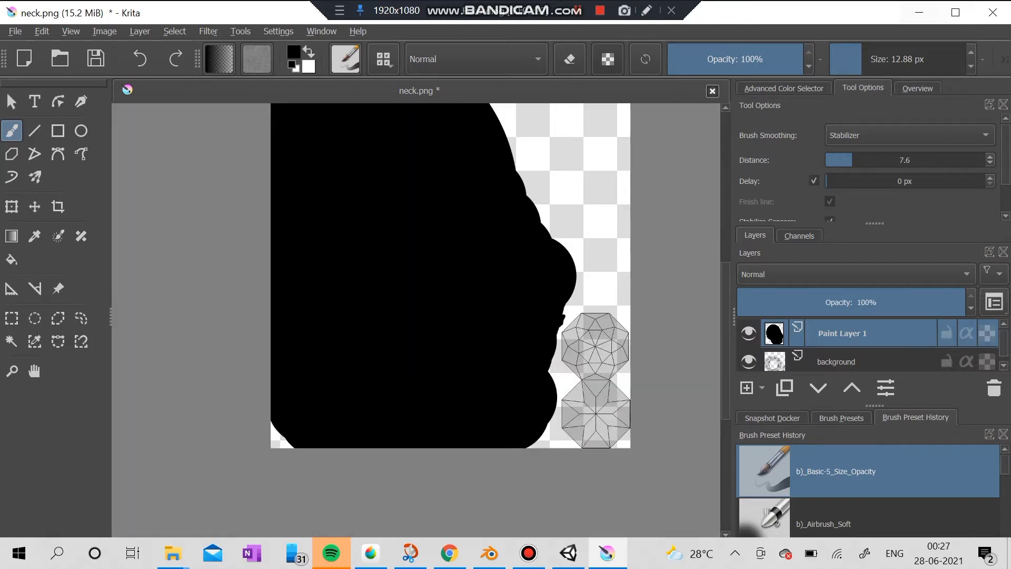
click(294, 52)
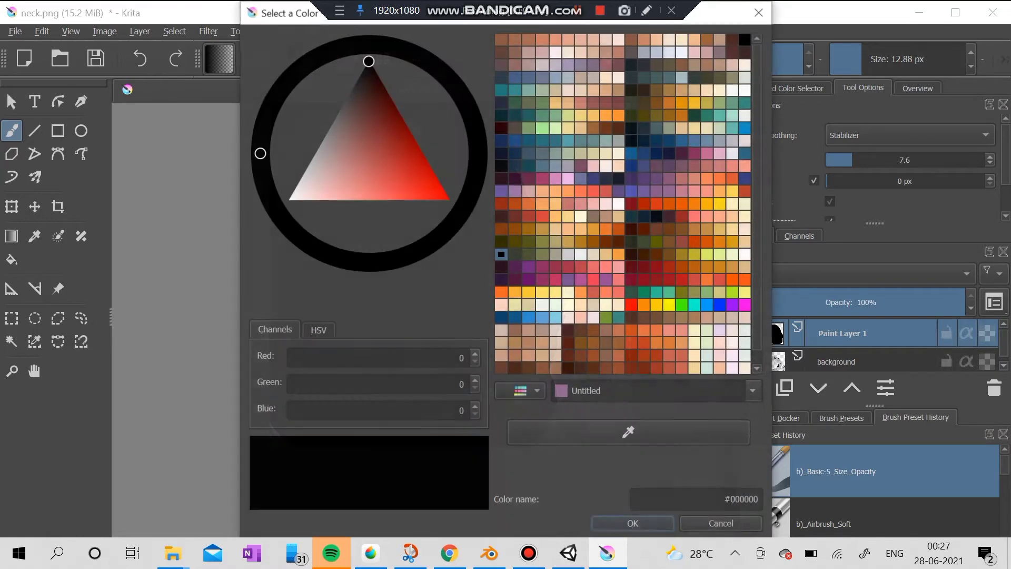
mouse_move(421, 181)
mouse_down()
mouse_move(439, 183)
mouse_move(406, 126)
mouse_up()
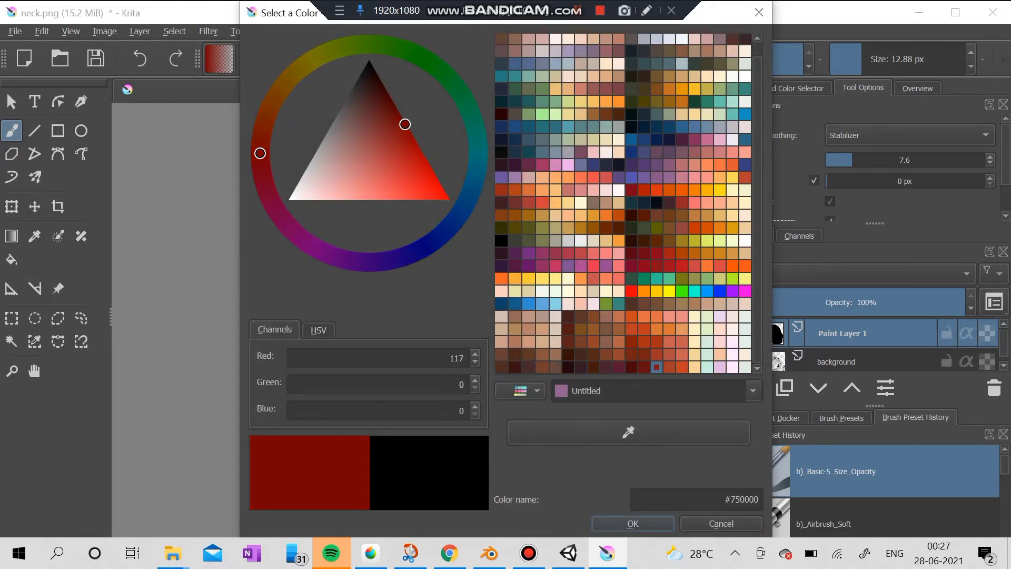
key(Return)
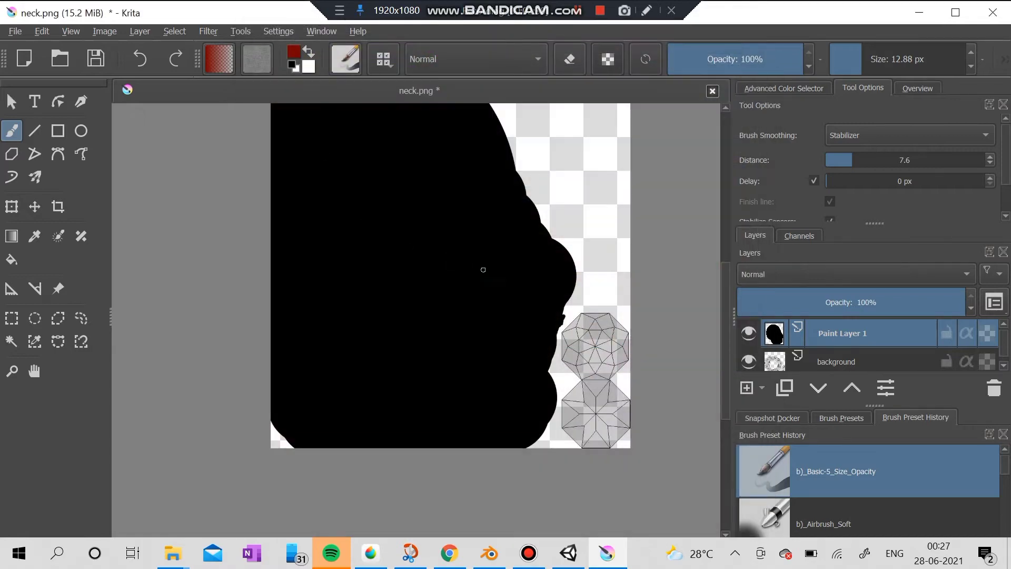
Cover the two small octagonal islands of the UV layout in dark red with a 79.34 px brush
scroll(608, 384, up, 4)
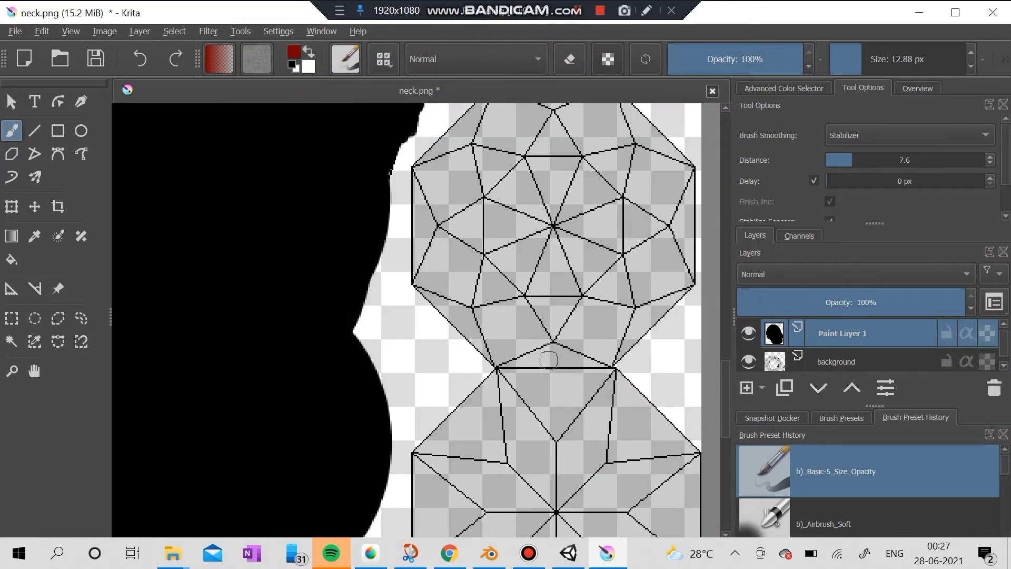
drag(879, 59, 894, 59)
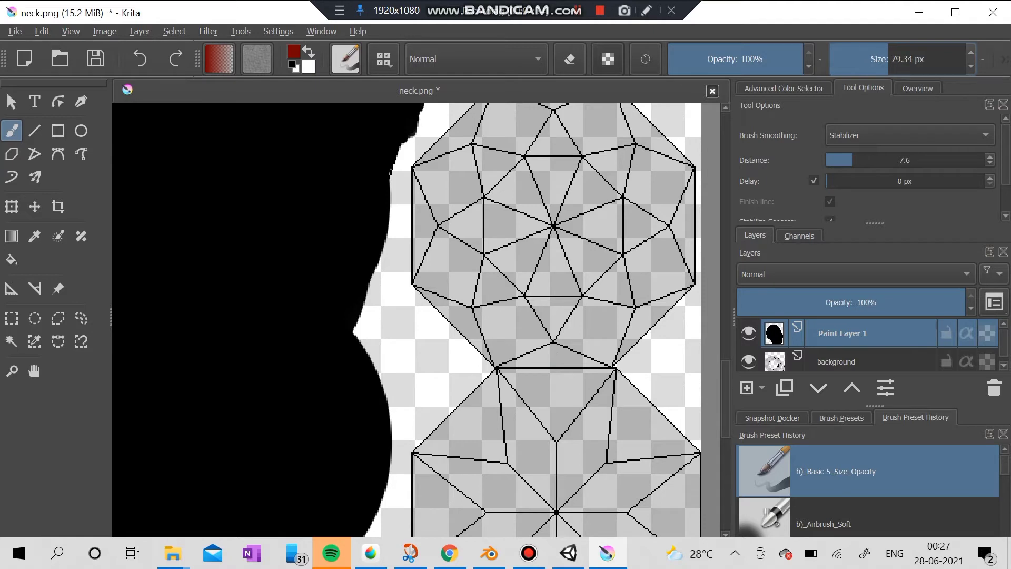
mouse_move(639, 267)
mouse_down()
mouse_move(619, 242)
mouse_move(589, 254)
mouse_move(579, 274)
mouse_move(582, 338)
mouse_move(610, 355)
mouse_move(619, 261)
mouse_move(648, 223)
mouse_move(568, 333)
mouse_move(605, 388)
mouse_move(621, 216)
mouse_move(659, 218)
mouse_move(669, 334)
mouse_move(678, 327)
mouse_move(682, 224)
mouse_move(672, 171)
mouse_move(551, 197)
mouse_move(522, 226)
mouse_move(500, 321)
mouse_move(522, 347)
mouse_move(553, 173)
mouse_move(660, 142)
mouse_move(582, 121)
mouse_move(635, 123)
mouse_move(604, 141)
mouse_move(603, 128)
mouse_move(514, 150)
mouse_move(487, 170)
mouse_move(469, 213)
mouse_move(463, 299)
mouse_move(489, 439)
mouse_move(514, 488)
mouse_move(583, 482)
mouse_move(643, 420)
mouse_move(683, 438)
mouse_move(686, 514)
mouse_move(664, 539)
mouse_move(604, 525)
mouse_move(541, 476)
mouse_move(513, 379)
mouse_move(454, 506)
mouse_move(452, 433)
mouse_move(492, 420)
mouse_move(446, 472)
mouse_move(463, 425)
mouse_move(442, 174)
mouse_move(542, 260)
mouse_move(478, 187)
mouse_move(456, 176)
mouse_move(446, 195)
mouse_up()
key(ctrl+z)
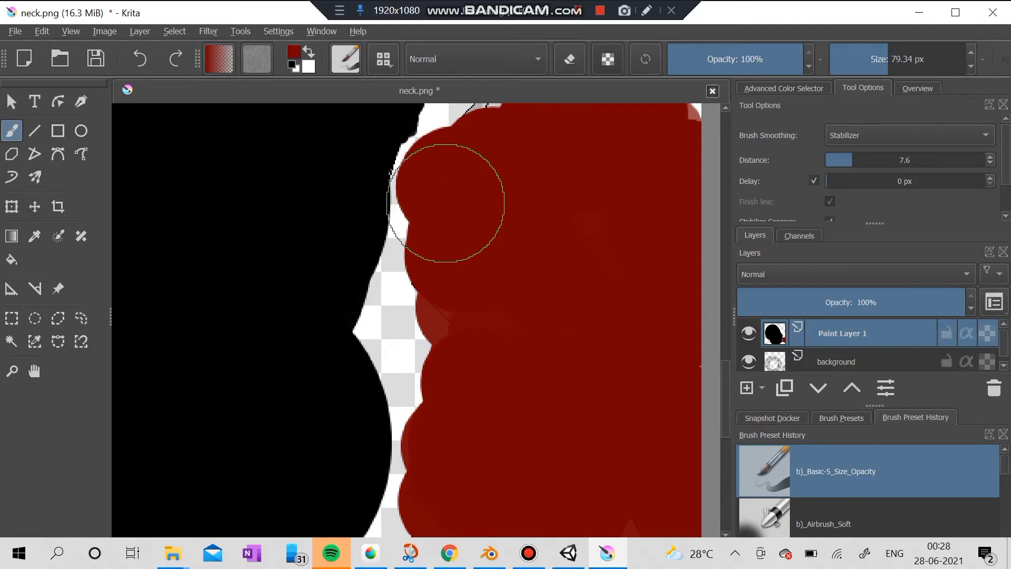
Fill the uncovered corner of the upper octagonal island and the edge beside the lower one in dark red
mouse_move(472, 270)
mouse_down()
mouse_move(428, 332)
mouse_move(415, 417)
mouse_up()
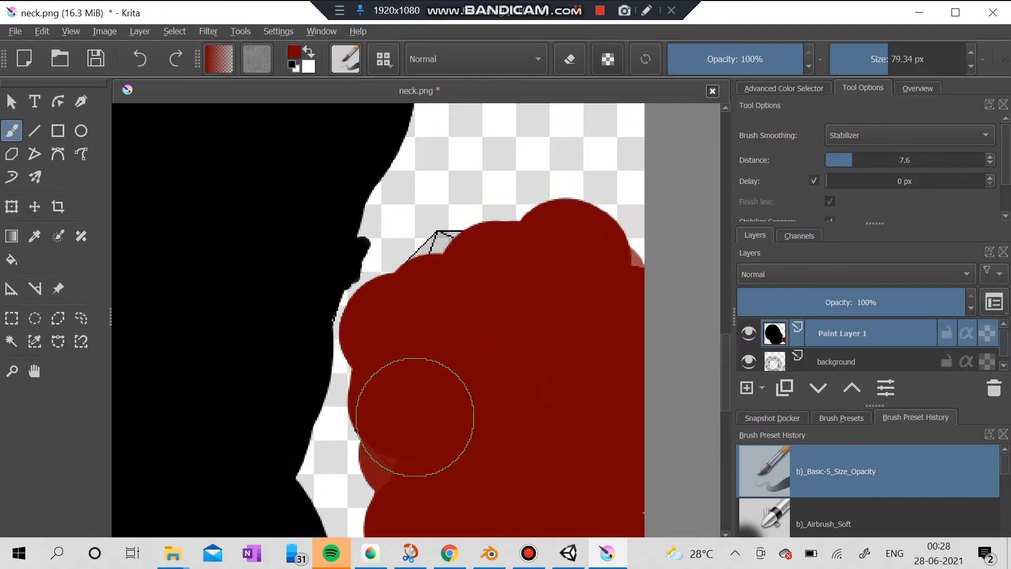
mouse_move(496, 401)
mouse_down()
mouse_move(423, 486)
mouse_move(398, 461)
mouse_move(444, 239)
mouse_move(473, 235)
mouse_up()
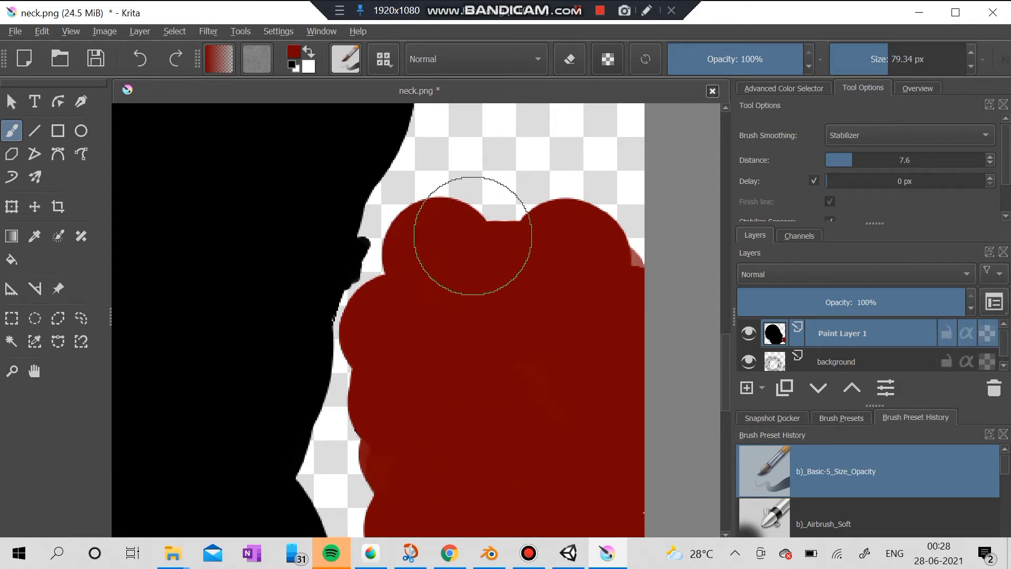
scroll(473, 236, down, 1)
drag(475, 293, 533, 100)
mouse_move(628, 383)
mouse_down()
mouse_move(621, 425)
mouse_move(519, 413)
mouse_move(623, 345)
mouse_move(510, 390)
mouse_move(474, 354)
mouse_move(458, 368)
mouse_move(534, 490)
mouse_up()
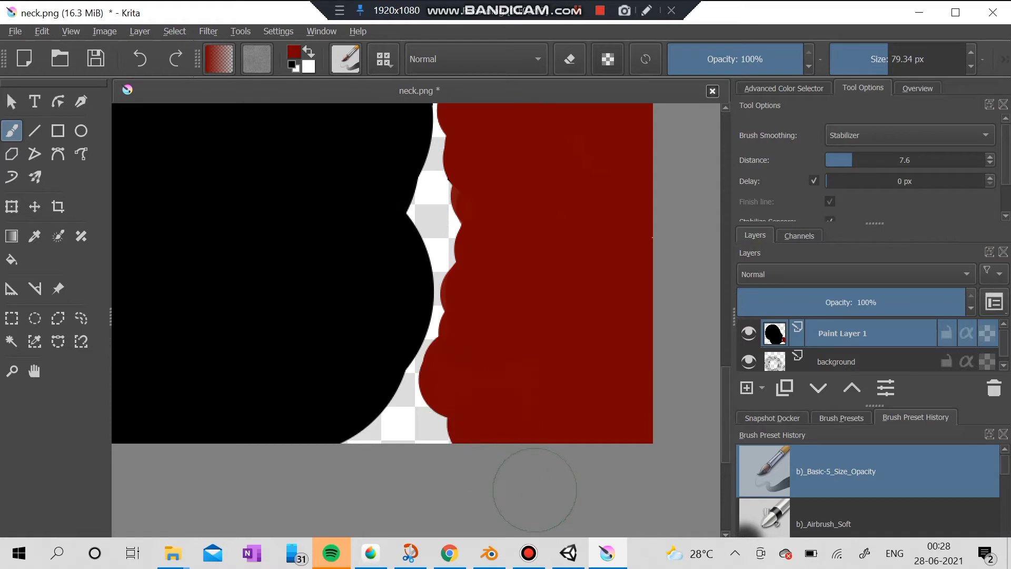
Move the background layer holding the UV layout above Paint Layer 1
scroll(497, 384, up, 4)
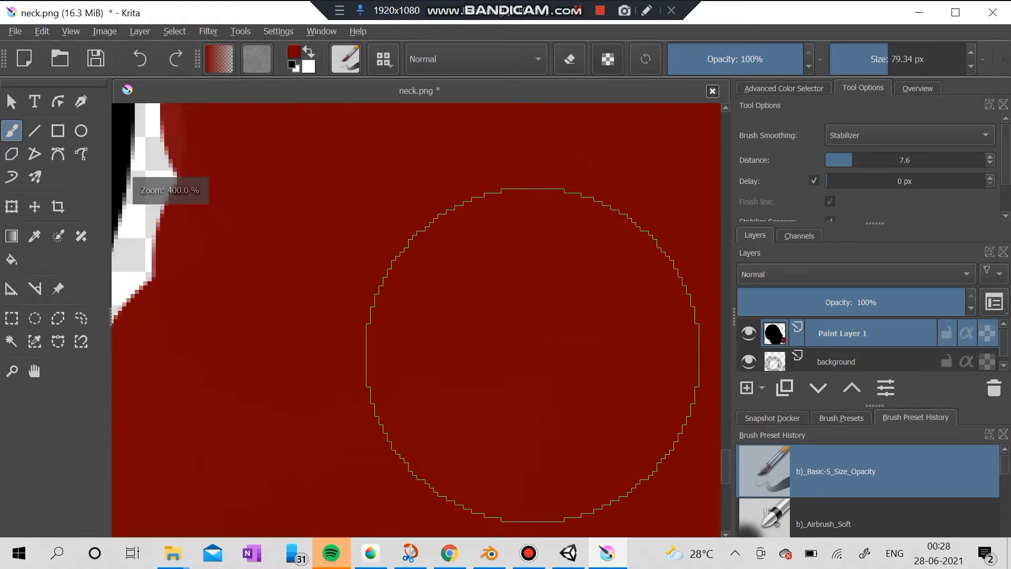
scroll(548, 366, down, 6)
scroll(526, 367, down, 1)
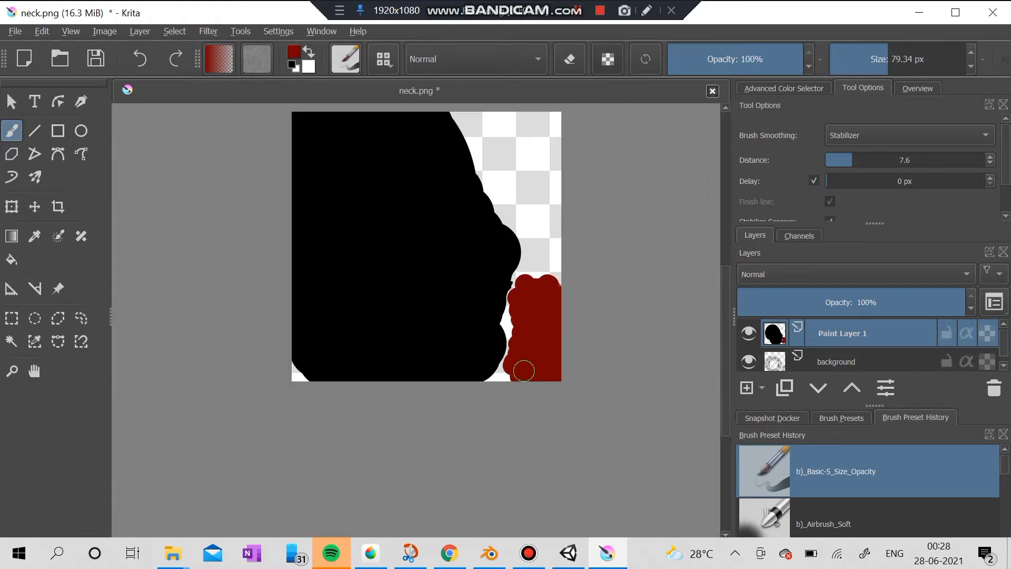
scroll(525, 371, down, 1)
scroll(524, 370, up, 1)
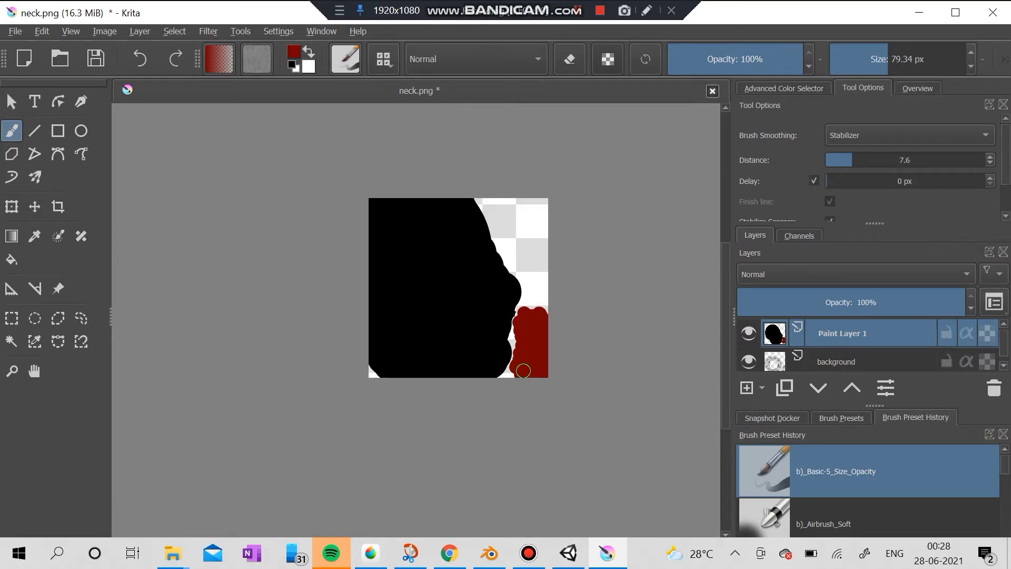
mouse_move(779, 364)
mouse_down()
mouse_move(783, 306)
mouse_move(783, 321)
mouse_up()
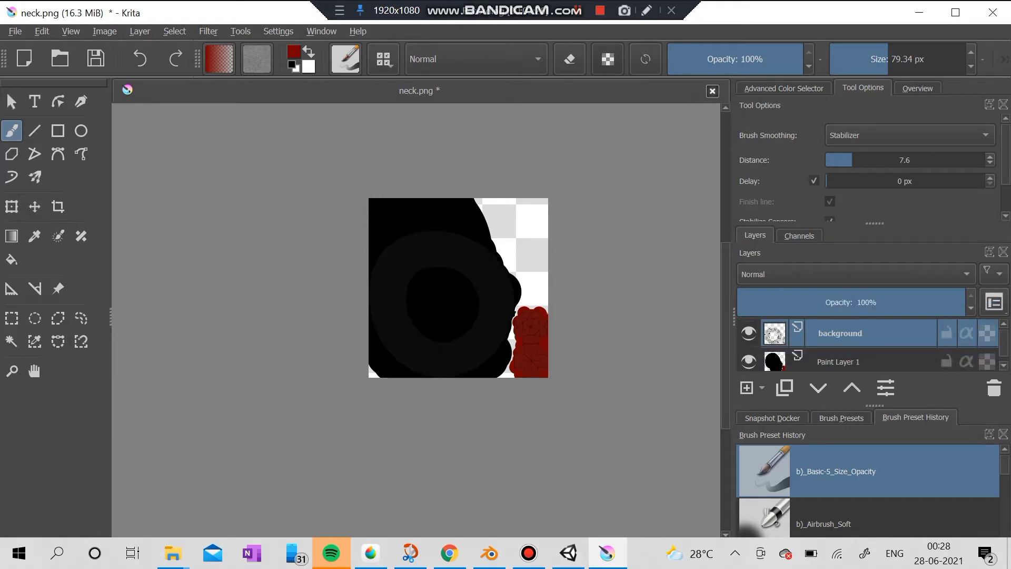
Swap the foreground and background colours to paint in white
scroll(475, 322, up, 4)
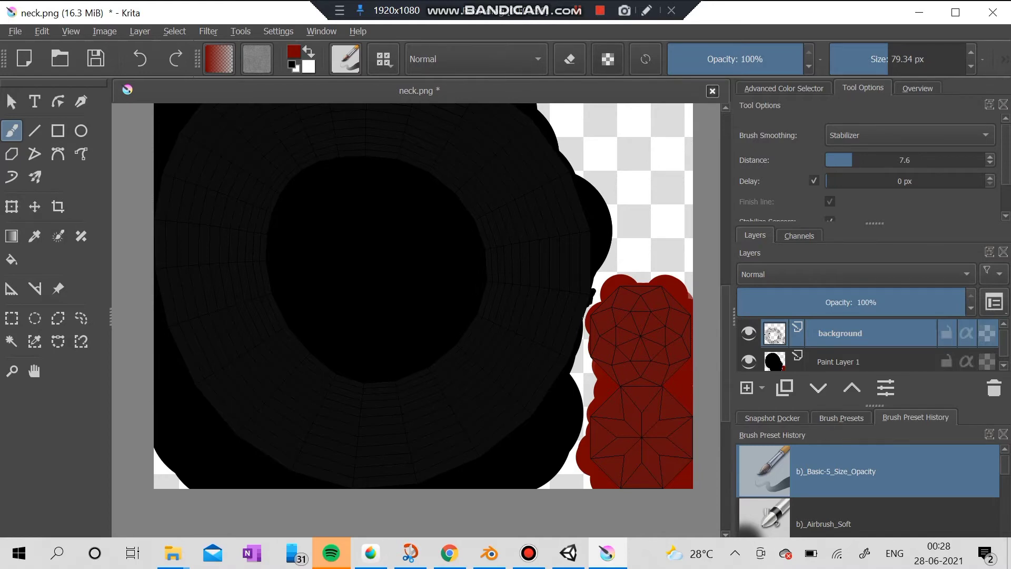
click(309, 67)
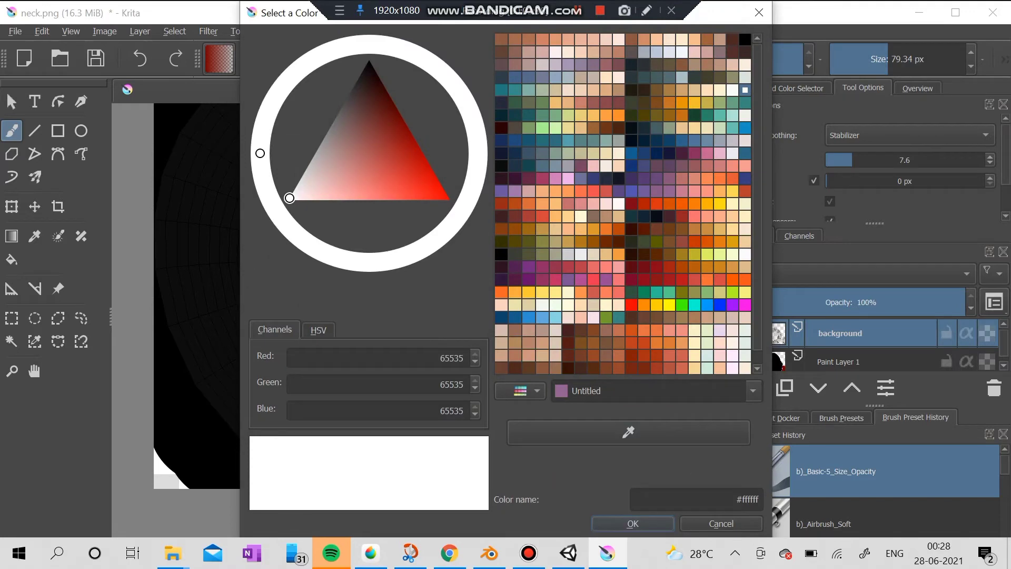
click(722, 524)
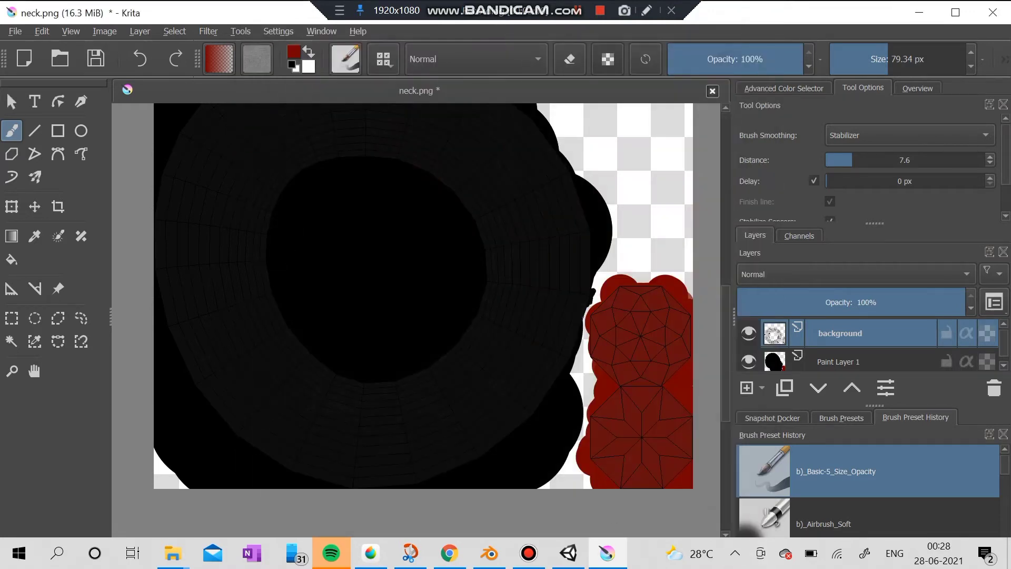
key(x)
Try a translucent white stroke on the upper red island with a 75.09 px brush at 29% opacity, and undo it
drag(767, 59, 715, 59)
mouse_move(888, 59)
mouse_down()
mouse_move(872, 59)
mouse_move(926, 59)
mouse_up()
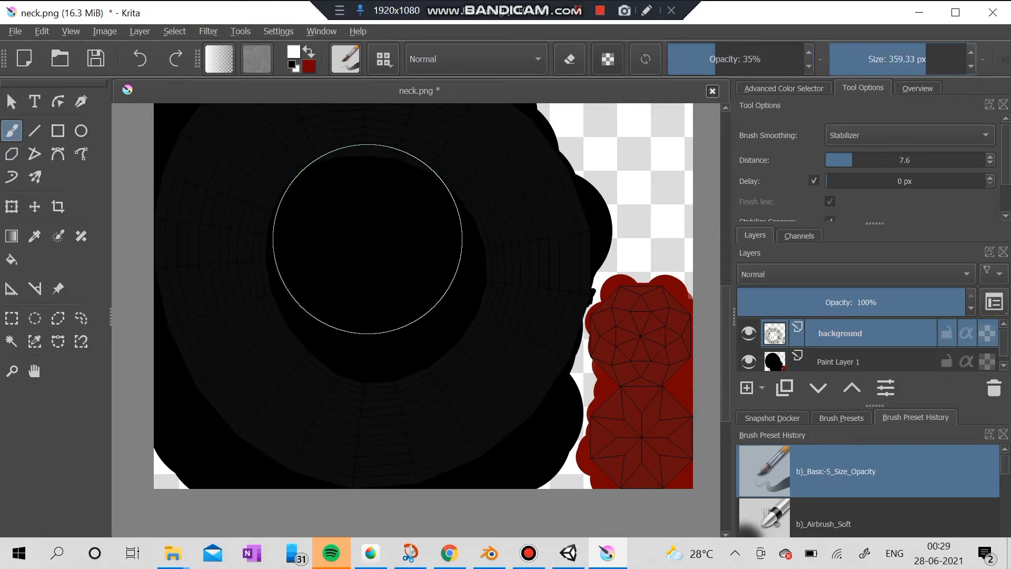
key(bracketleft)
key(bracketleft)
key(bracketleft)
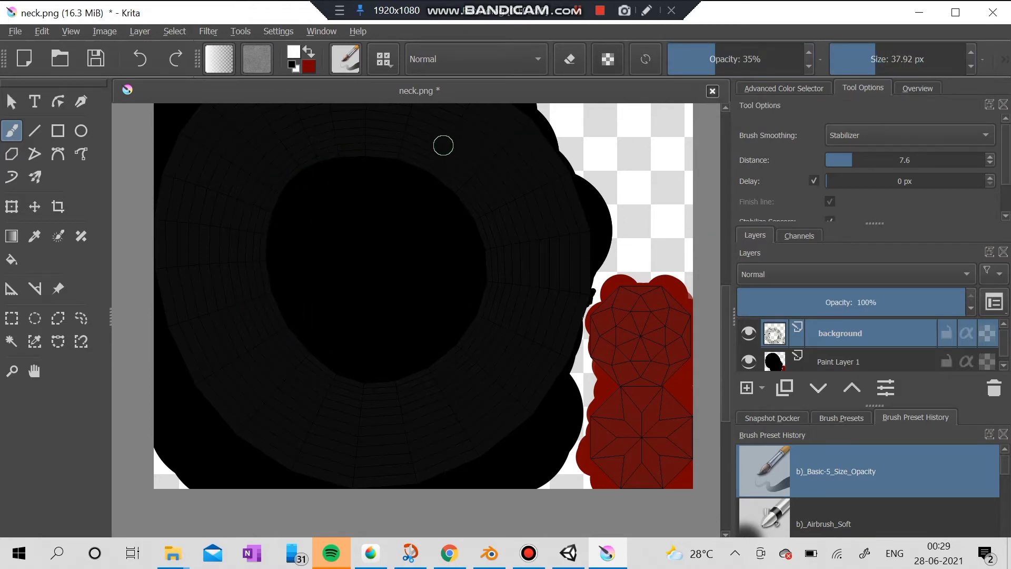
click(894, 59)
key(bracketleft)
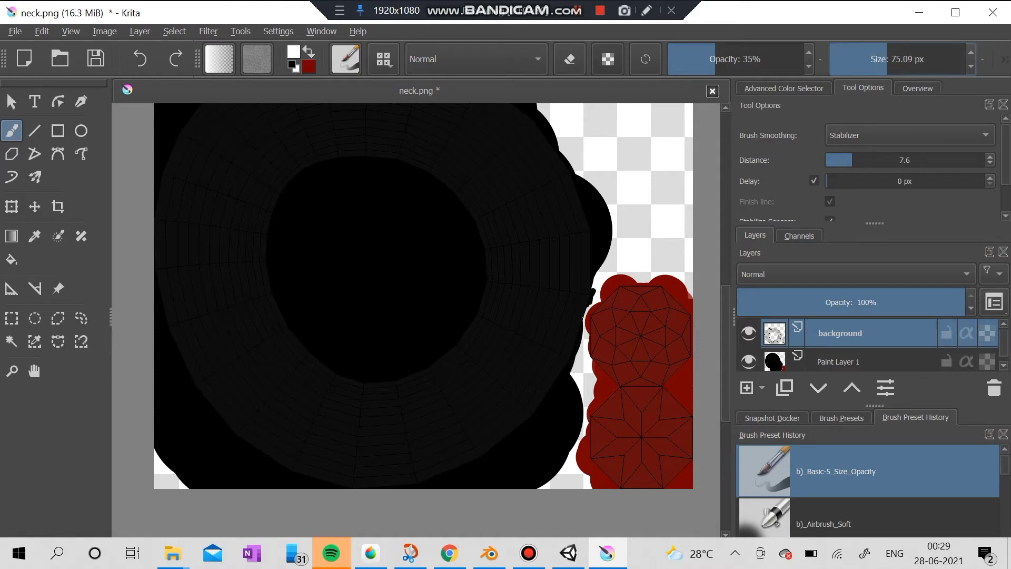
key(i)
key(i)
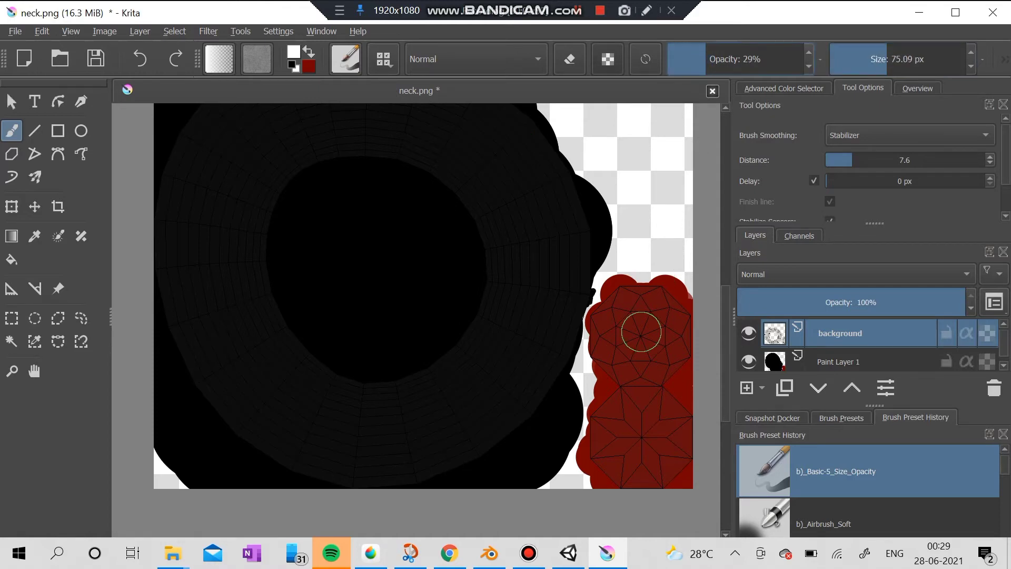
scroll(616, 322, up, 1)
mouse_move(632, 319)
mouse_down()
mouse_move(647, 352)
mouse_move(666, 369)
mouse_up()
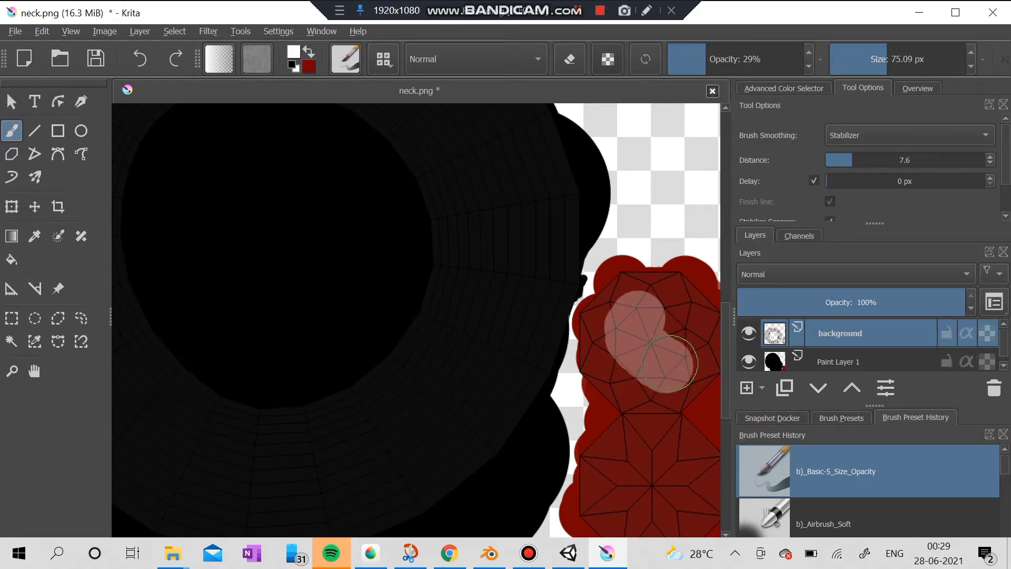
key(ctrl+z)
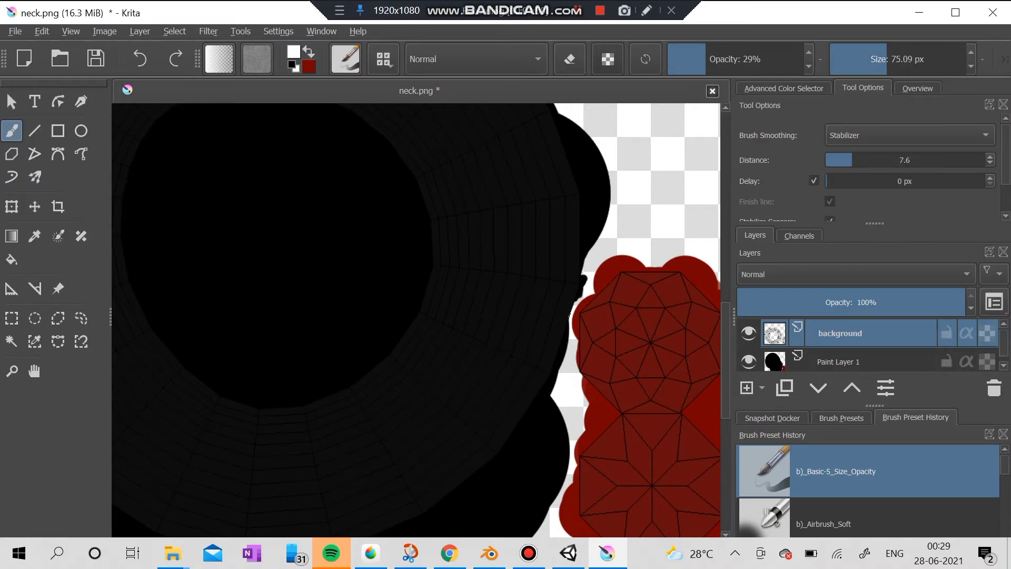
Show all brush presets and switch the brush to Airbrush Soft, without saving a new preset
click(346, 59)
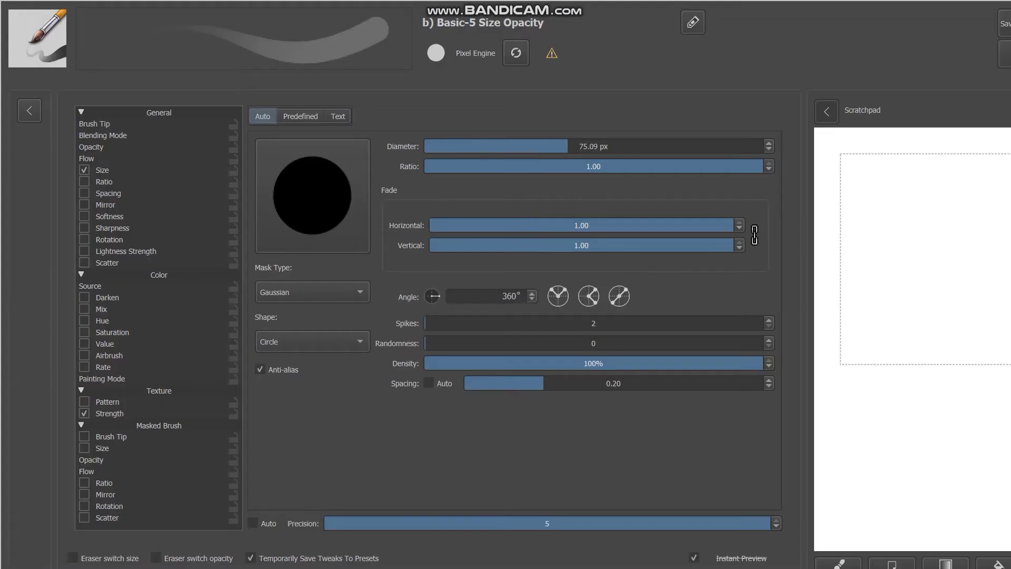
click(29, 111)
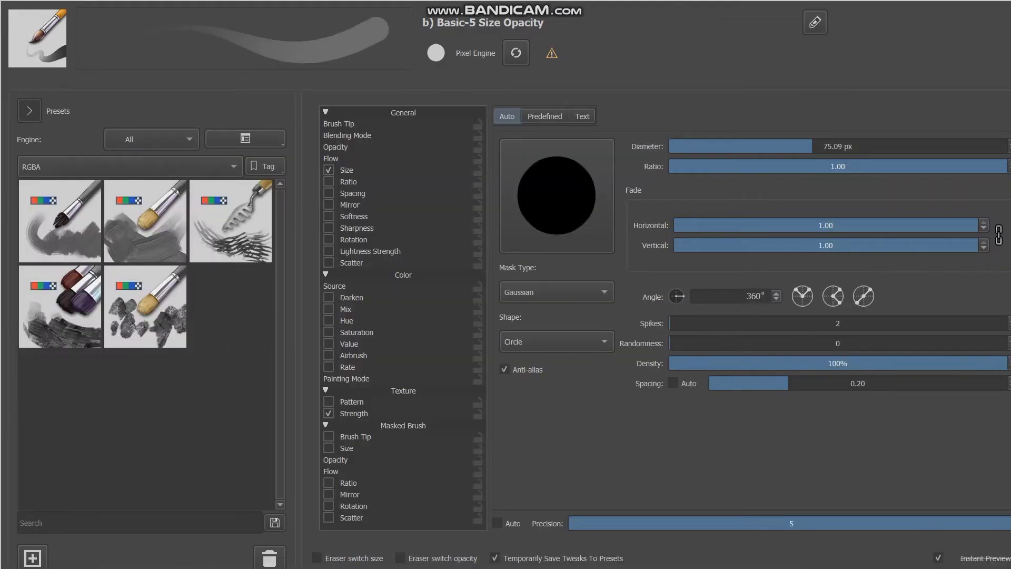
click(126, 167)
click(126, 46)
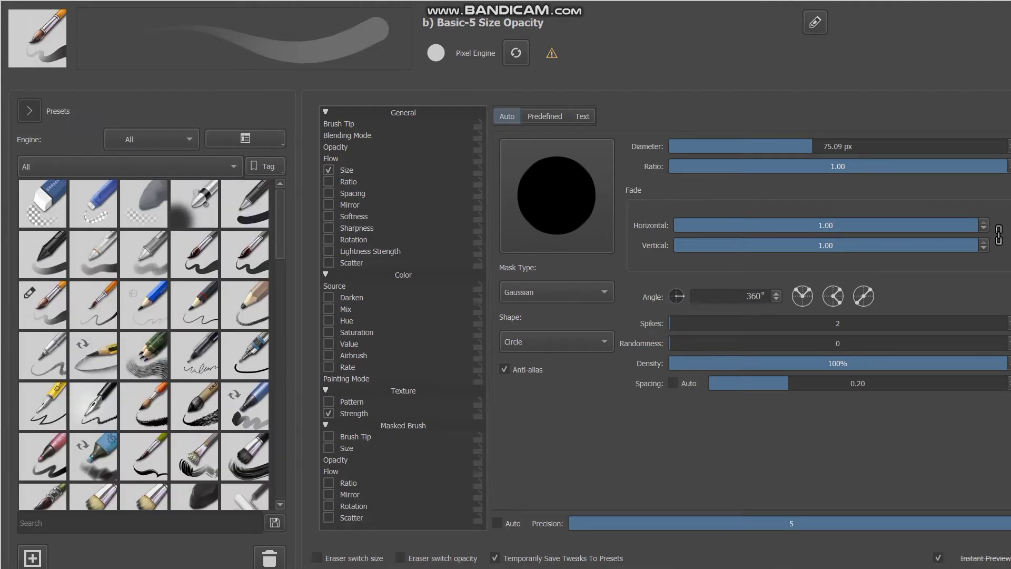
click(194, 204)
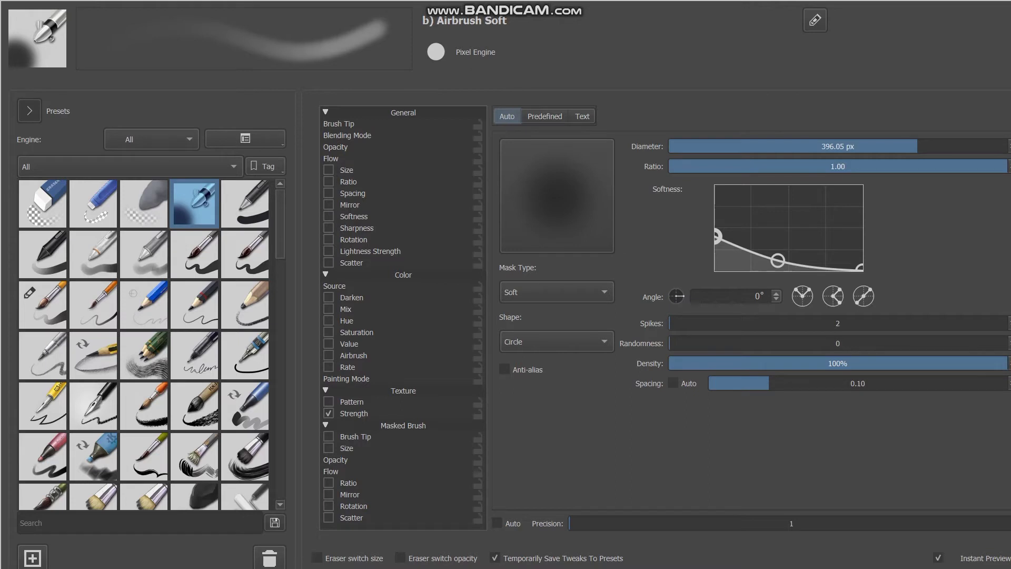
click(143, 255)
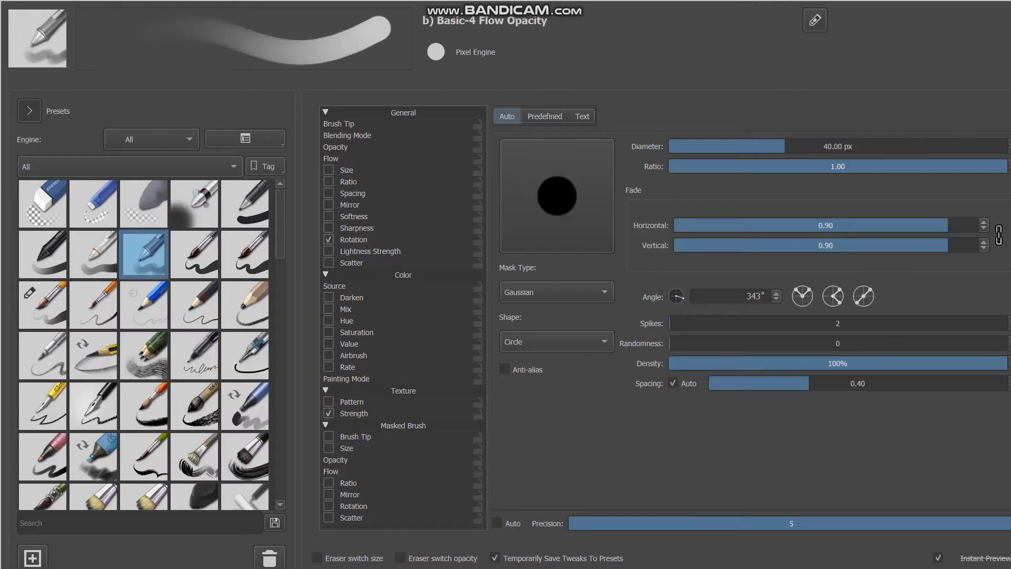
click(194, 204)
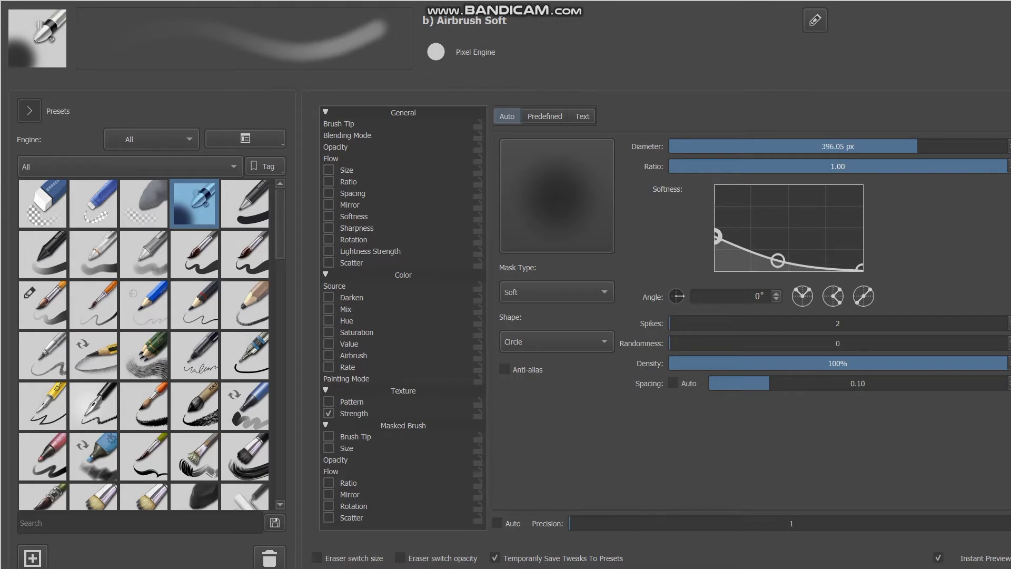
click(30, 110)
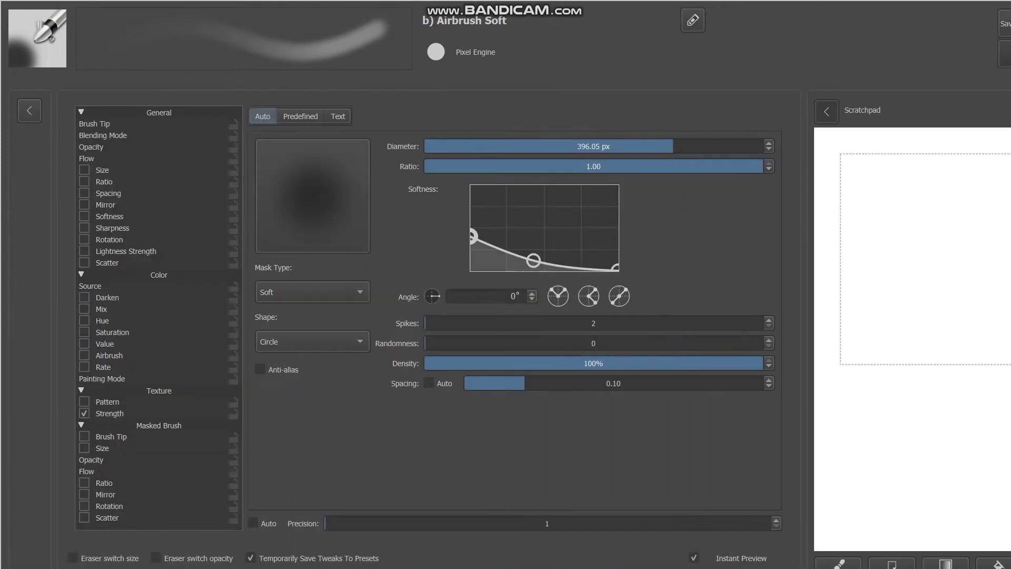
click(1004, 24)
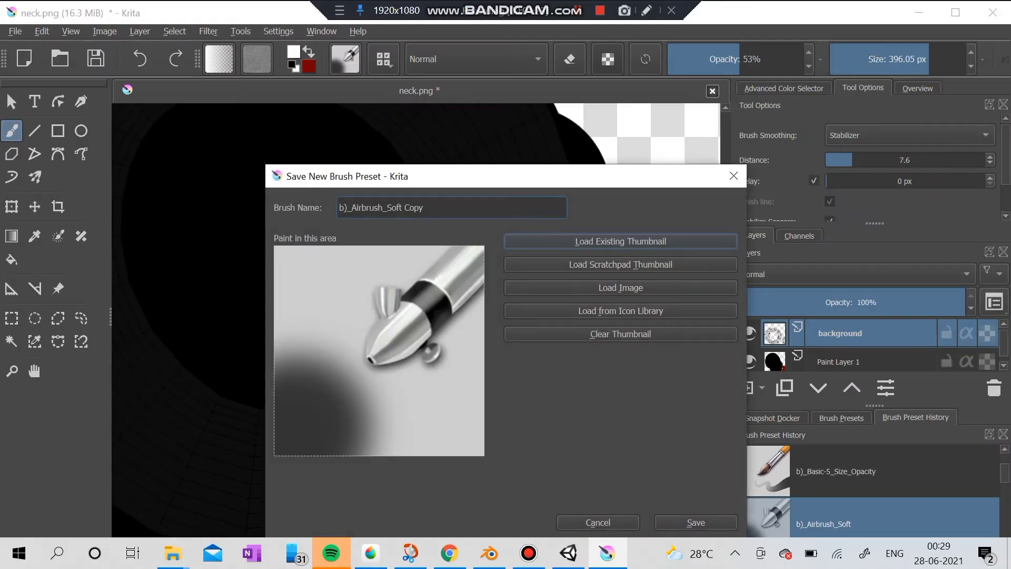
click(734, 176)
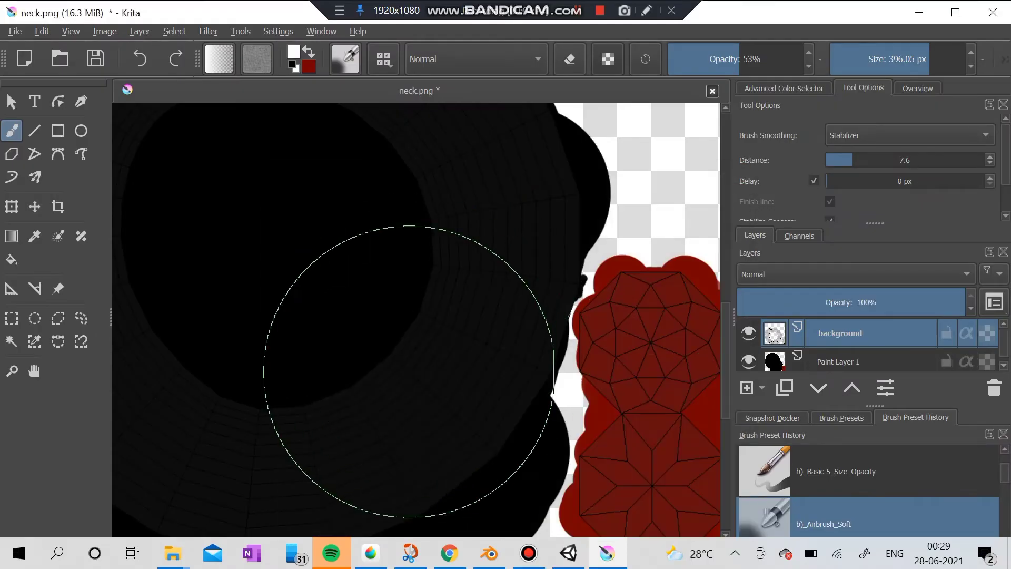
Try a soft white highlight on the upper red island at 125 px and 37% opacity, and undo it
drag(943, 59, 898, 59)
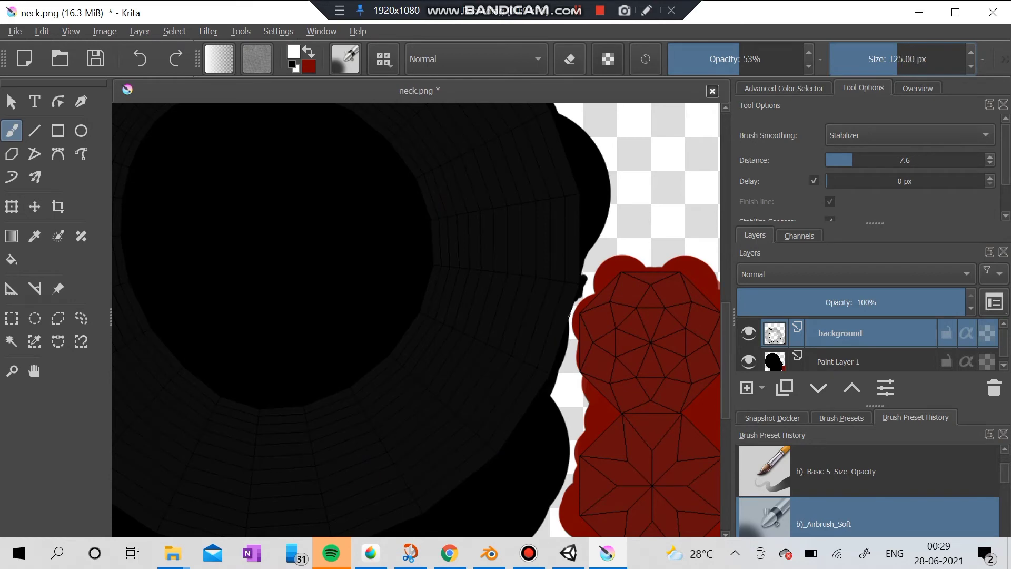
drag(729, 59, 718, 59)
mouse_move(633, 313)
mouse_down()
mouse_move(624, 337)
mouse_move(676, 308)
mouse_up()
key(ctrl+z)
key(ctrl+z)
key(ctrl+z)
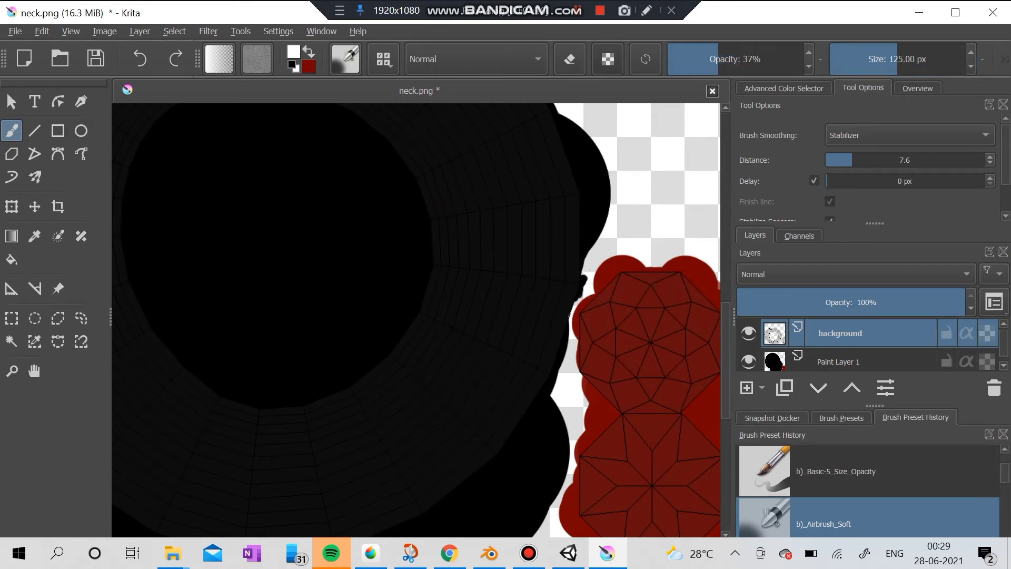
Set the soft airbrush to a size of 67.05 px and an opacity of 12%
key(bracketleft)
key(bracketleft)
key(bracketleft)
key(bracketleft)
key(o)
key(o)
key(o)
key(o)
key(o)
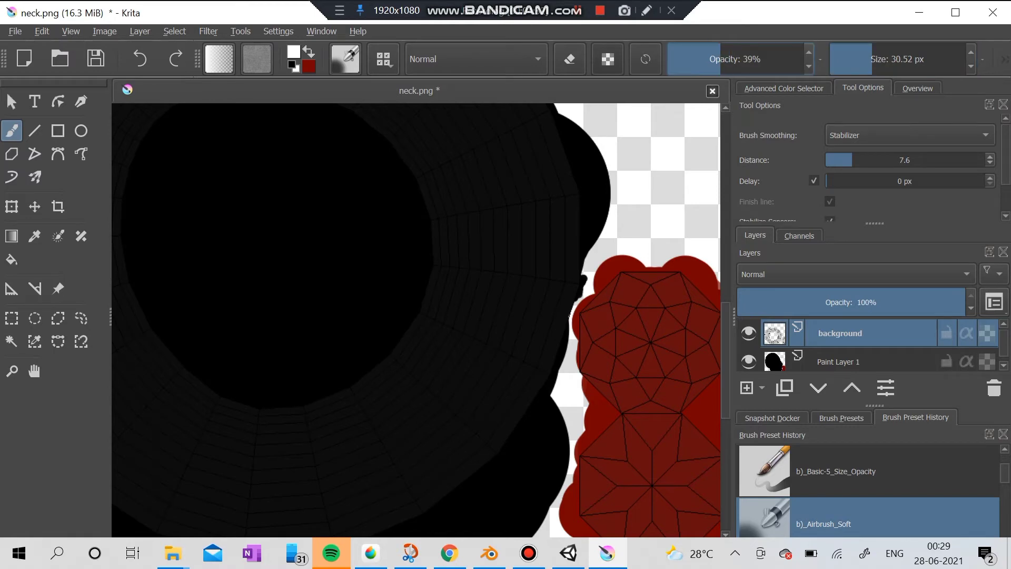
key(bracketleft)
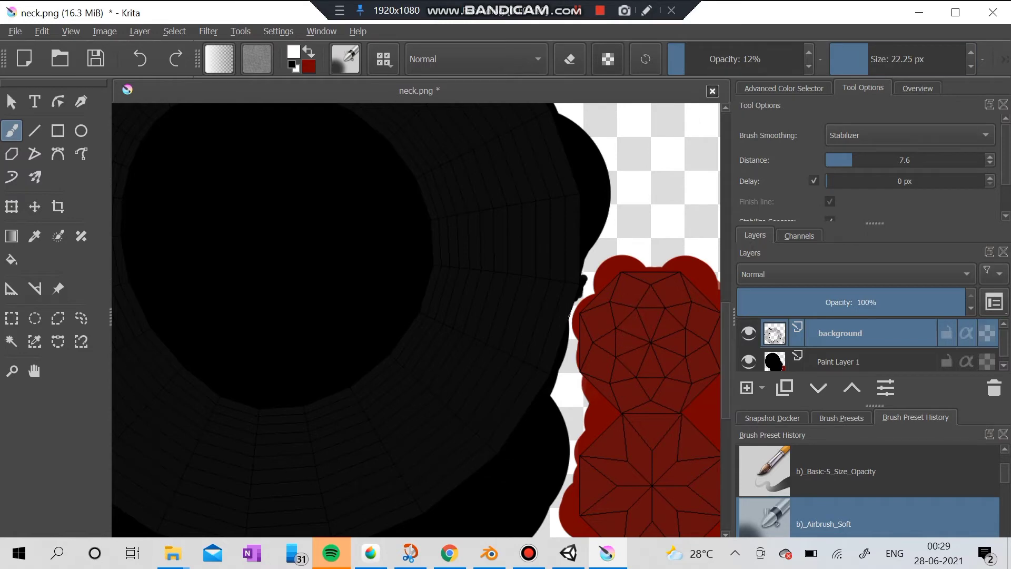
key(bracketright)
key(bracketright)
key(bracketright)
key(bracketright)
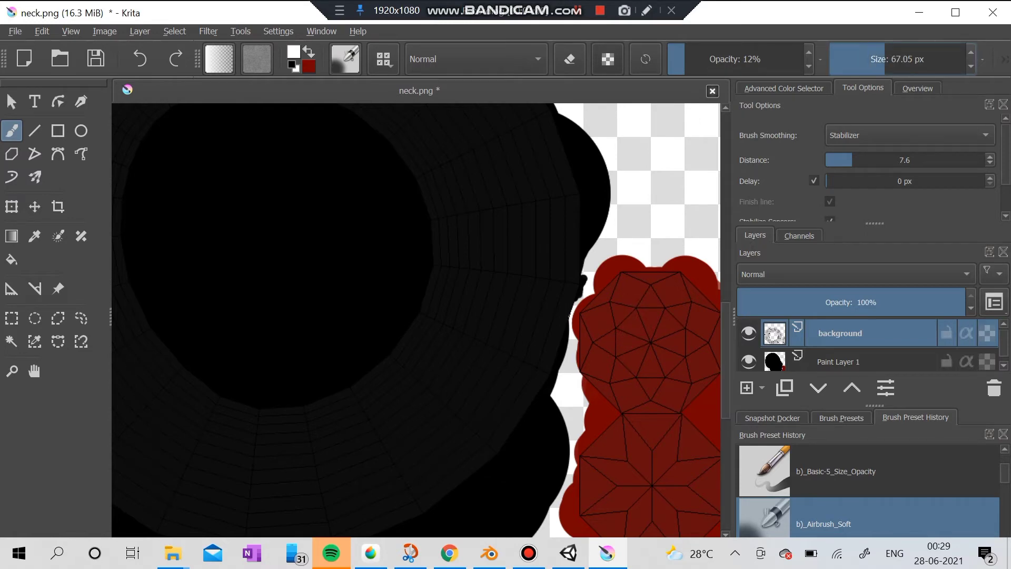
Airbrush a faint curved white highlight along the left side of the upper red island, redoing the first attempt
mouse_move(622, 309)
mouse_down()
mouse_move(614, 343)
mouse_move(645, 394)
mouse_move(667, 372)
mouse_move(639, 307)
mouse_move(624, 305)
mouse_move(626, 374)
mouse_move(650, 395)
mouse_move(641, 461)
mouse_move(645, 434)
mouse_move(624, 455)
mouse_move(618, 488)
mouse_move(659, 522)
mouse_up()
key(ctrl+z)
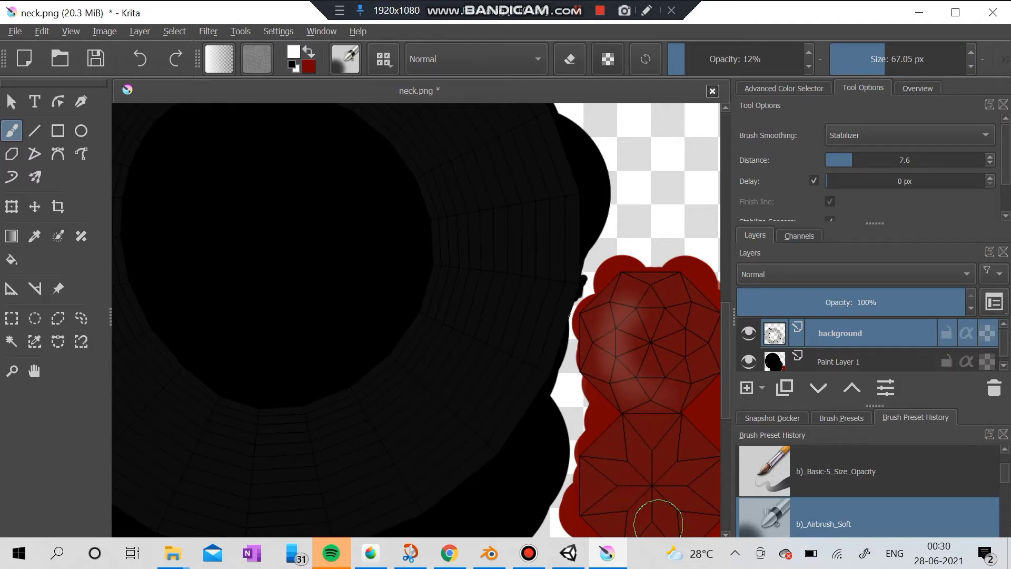
mouse_move(630, 313)
mouse_down()
mouse_move(615, 349)
mouse_move(671, 392)
mouse_up()
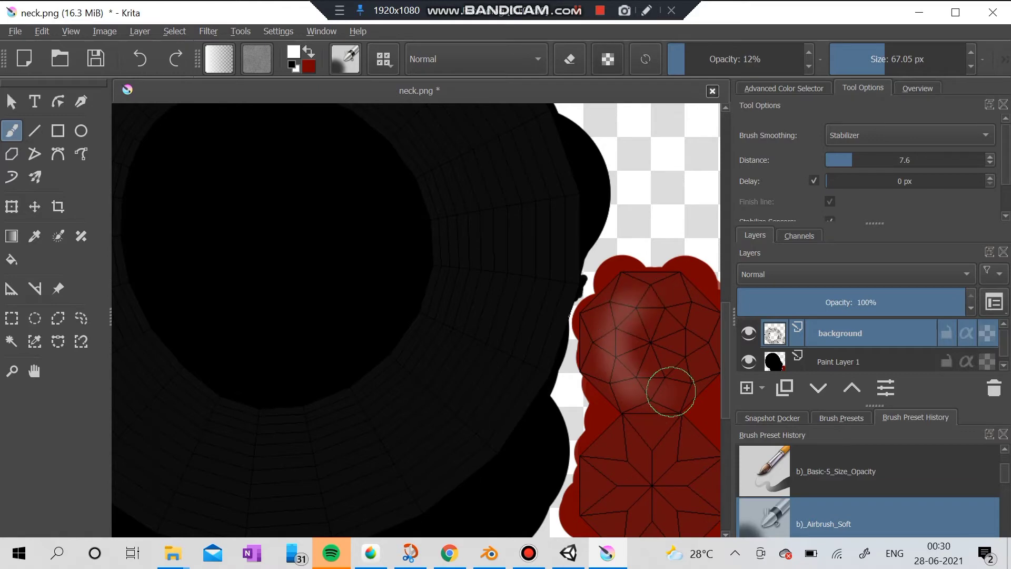
Try soft white airbrush highlights on both sides of the black ring, and undo them
drag(488, 252, 482, 342)
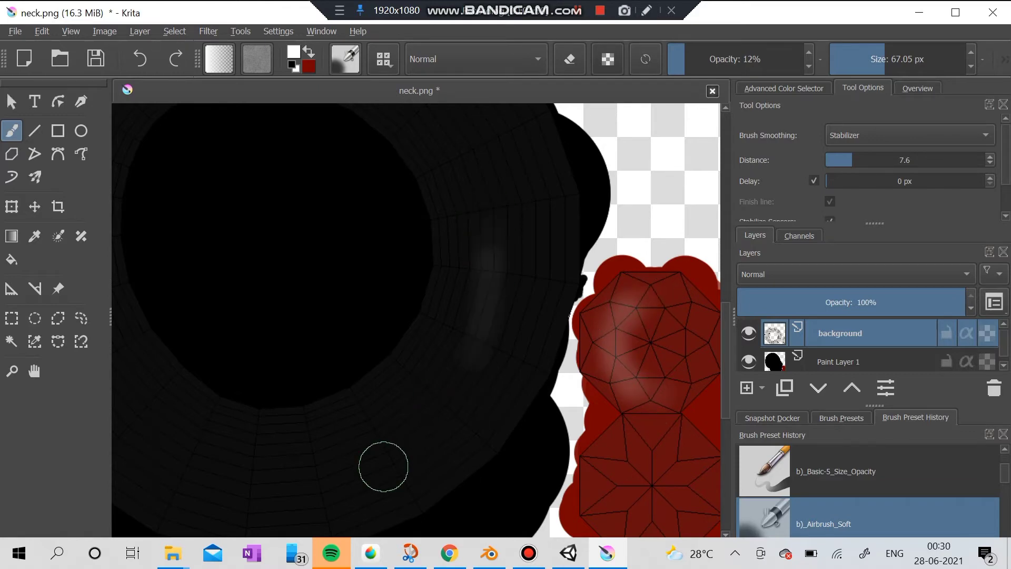
drag(398, 227, 605, 225)
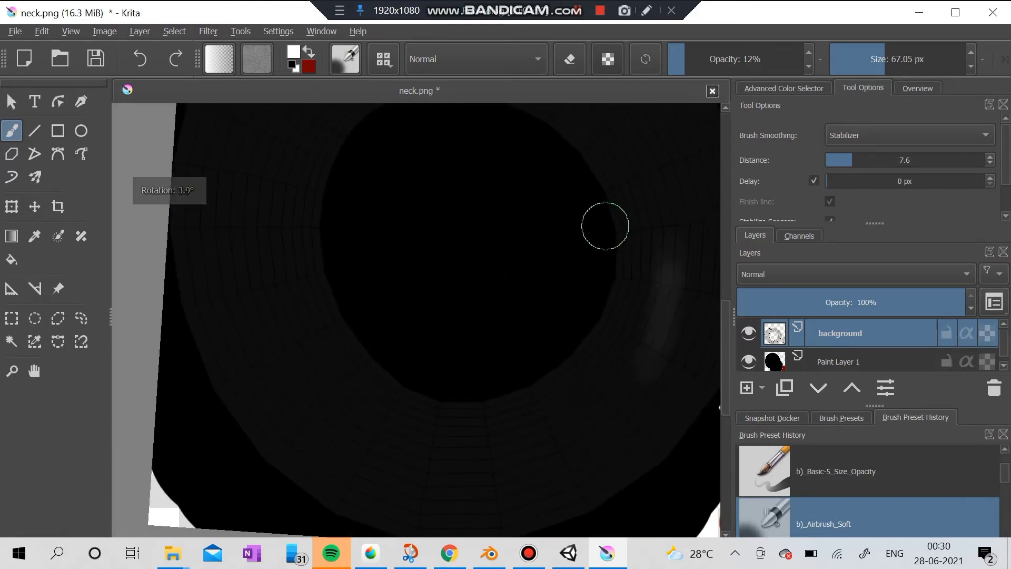
drag(261, 144, 265, 318)
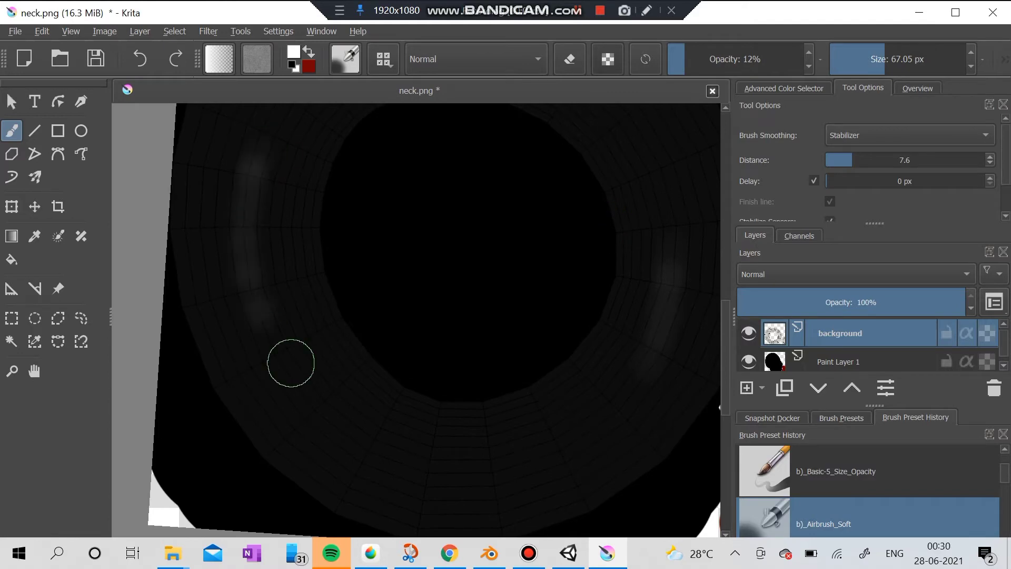
key(ctrl+z)
key(ctrl+z)
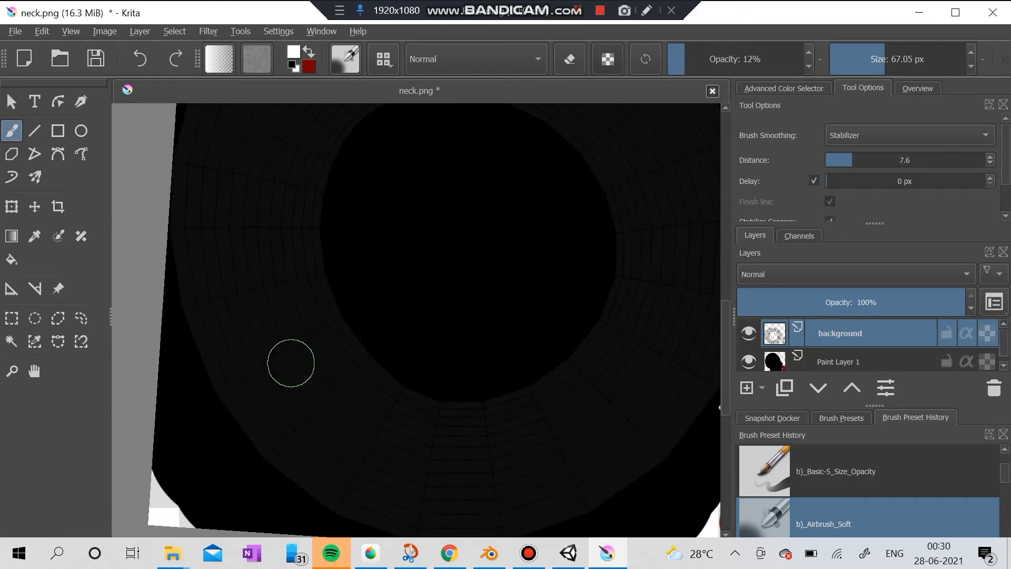
Undo the white highlight strokes on the upper red island
scroll(334, 332, down, 3)
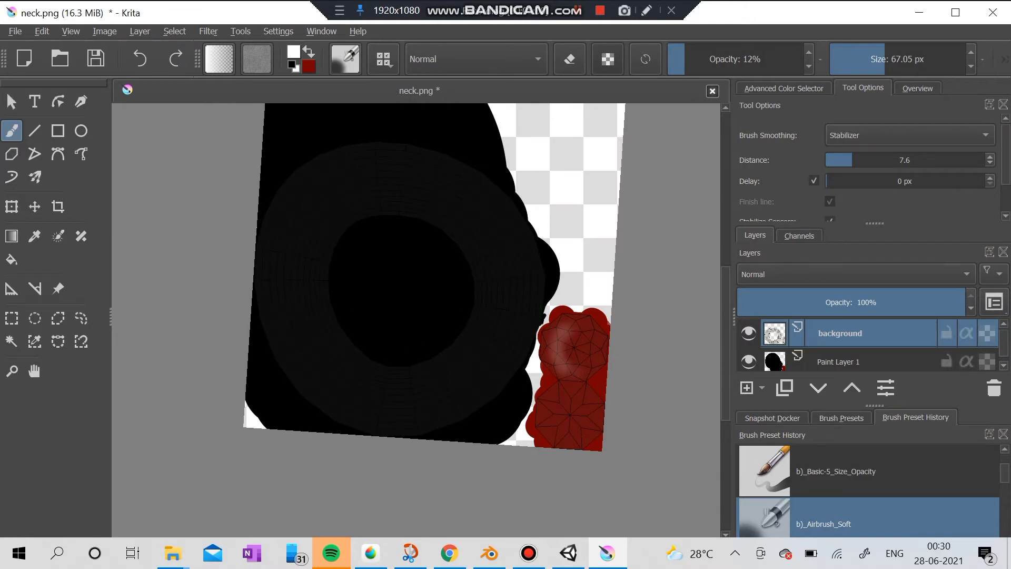
scroll(867, 345, down, 1)
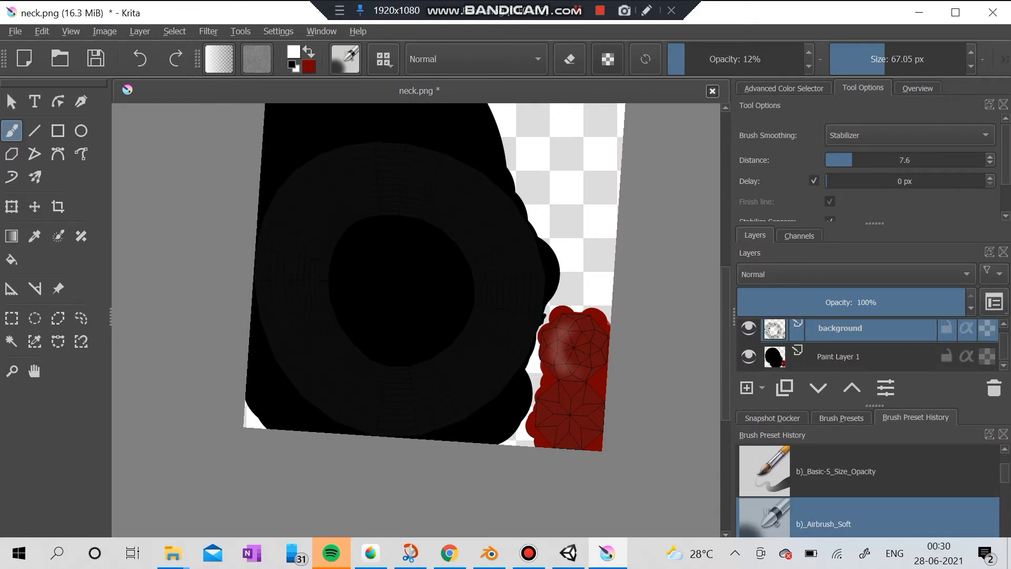
mouse_move(869, 332)
key(ctrl+z)
key(ctrl+z)
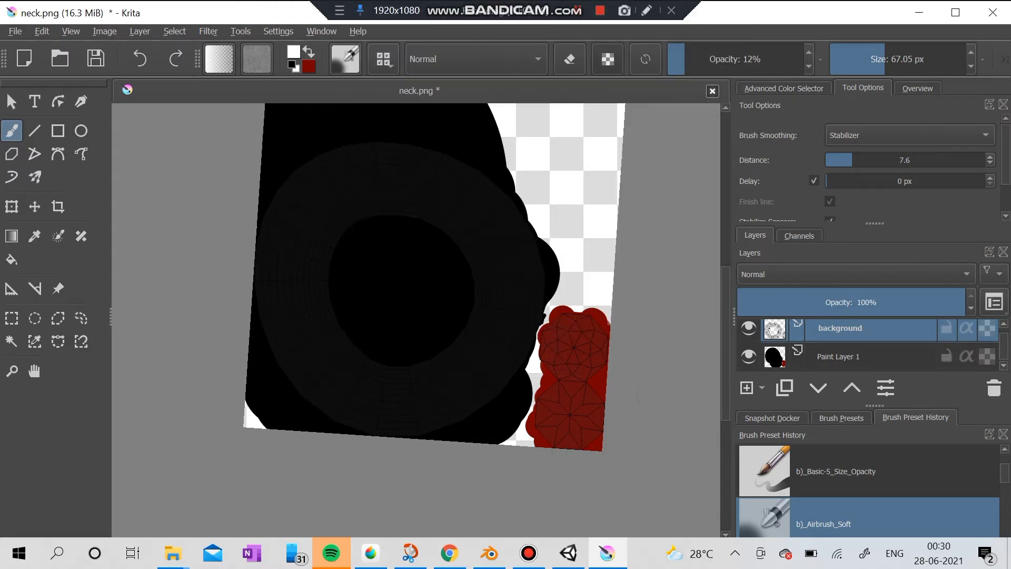
Add a new paint layer above the background layer and airbrush a faint vertical white highlight on the upper red island
click(747, 388)
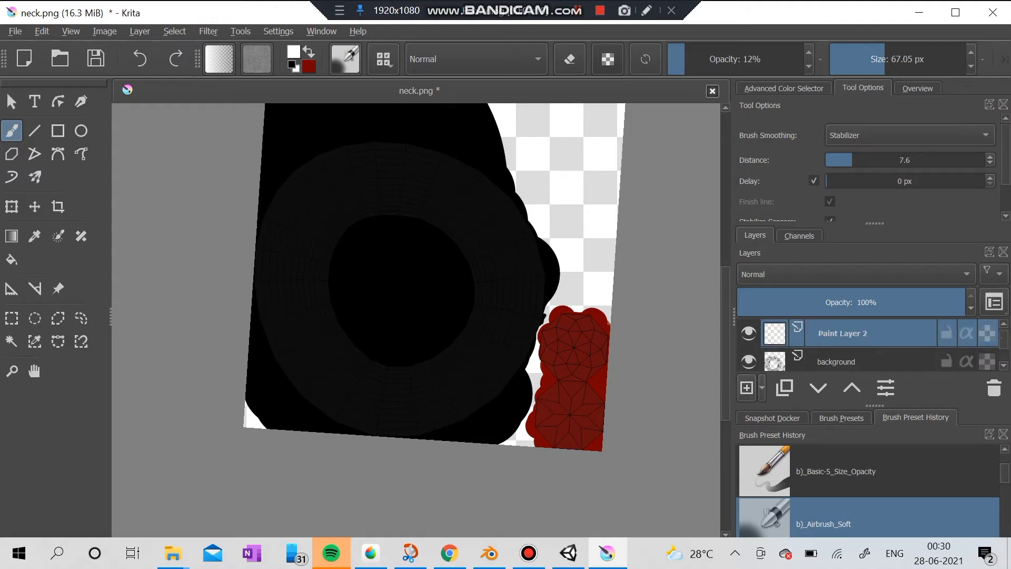
mouse_move(572, 323)
mouse_down()
mouse_move(563, 332)
mouse_move(576, 365)
mouse_up()
mouse_move(577, 325)
mouse_down()
mouse_move(558, 335)
mouse_move(556, 361)
mouse_move(576, 373)
mouse_up()
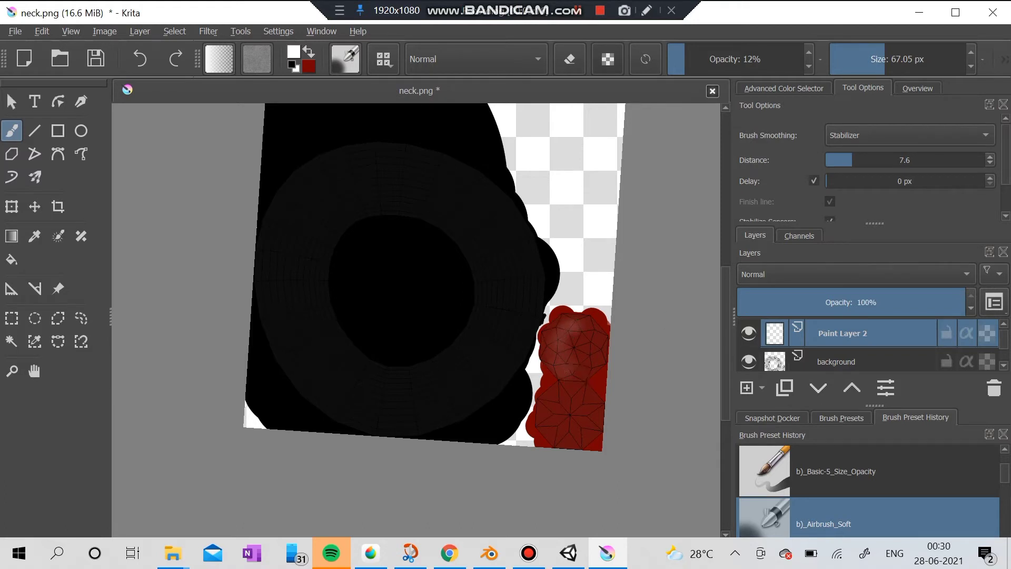
Hide the background layer and export the painted texture to Documents as the PNG image neckcoloured, keeping the default PNG options
click(748, 362)
scroll(290, 257, down, 3)
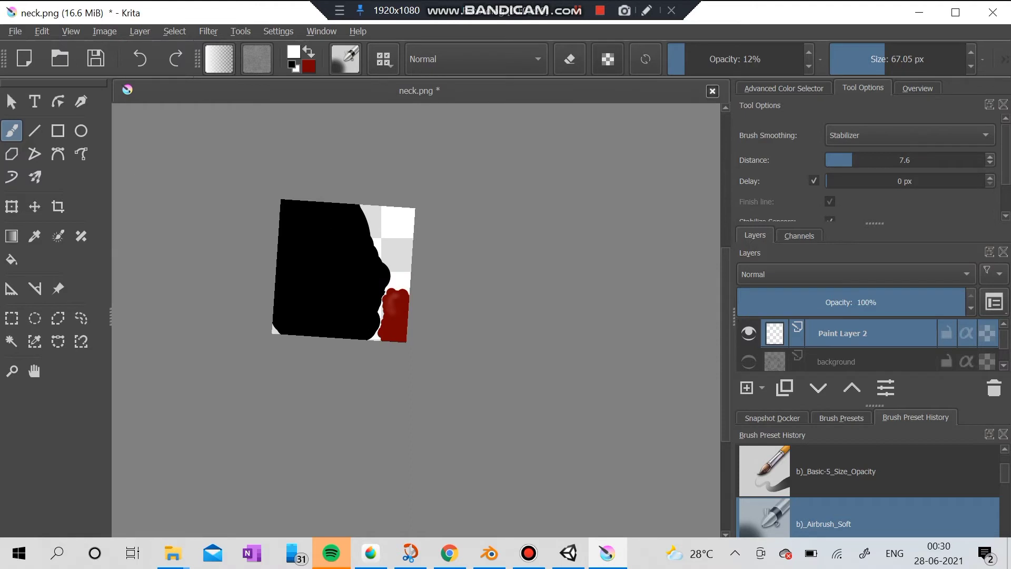
click(16, 32)
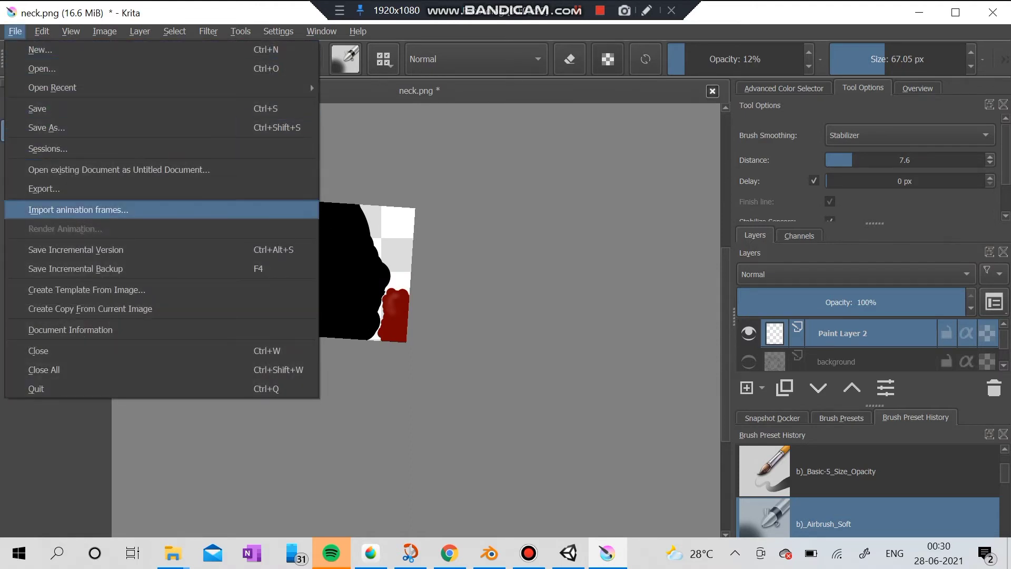
click(44, 189)
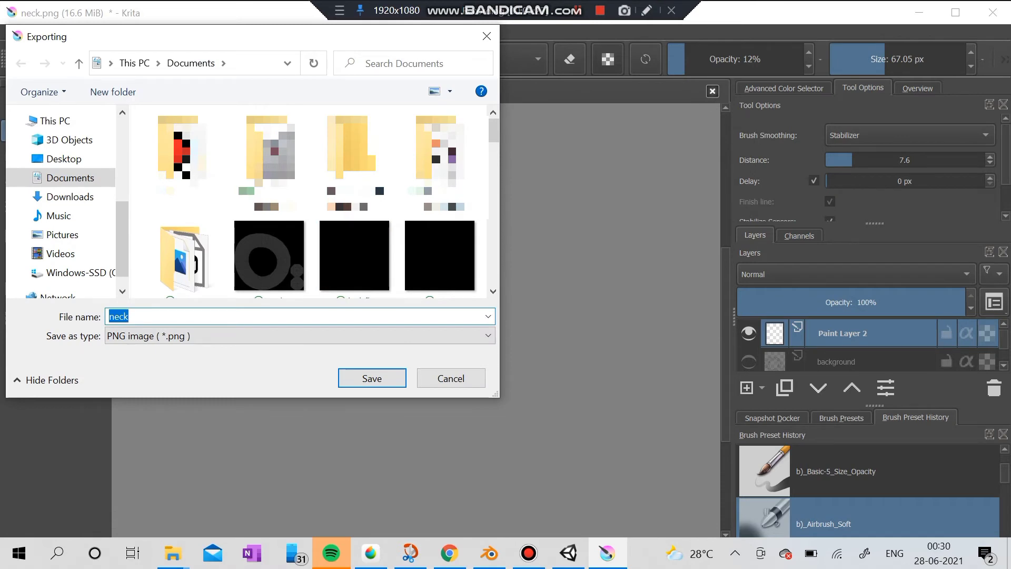
text(.)
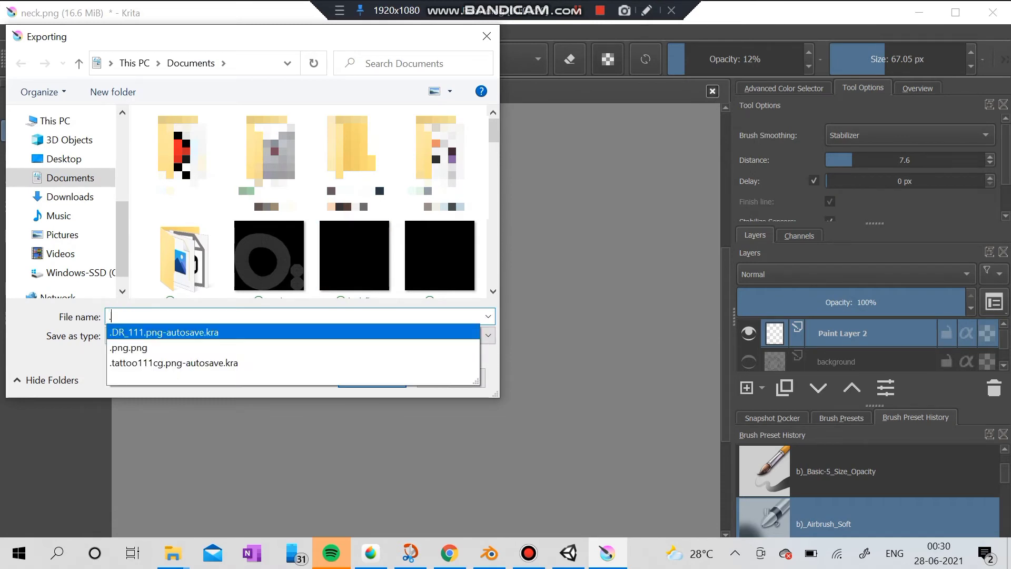
key(BackSpace)
text(nw)
key(BackSpace)
text(ec)
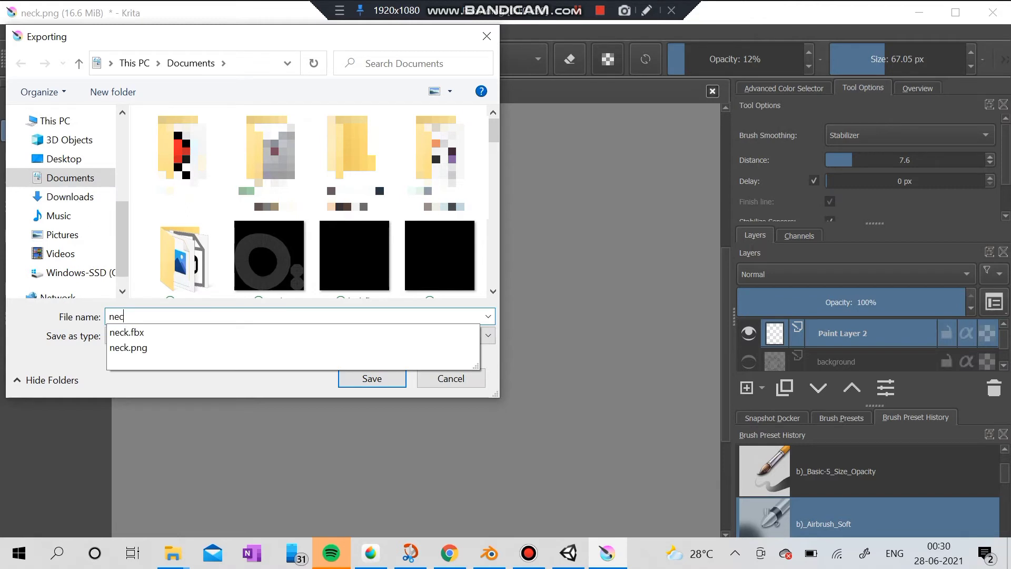
text(k c)
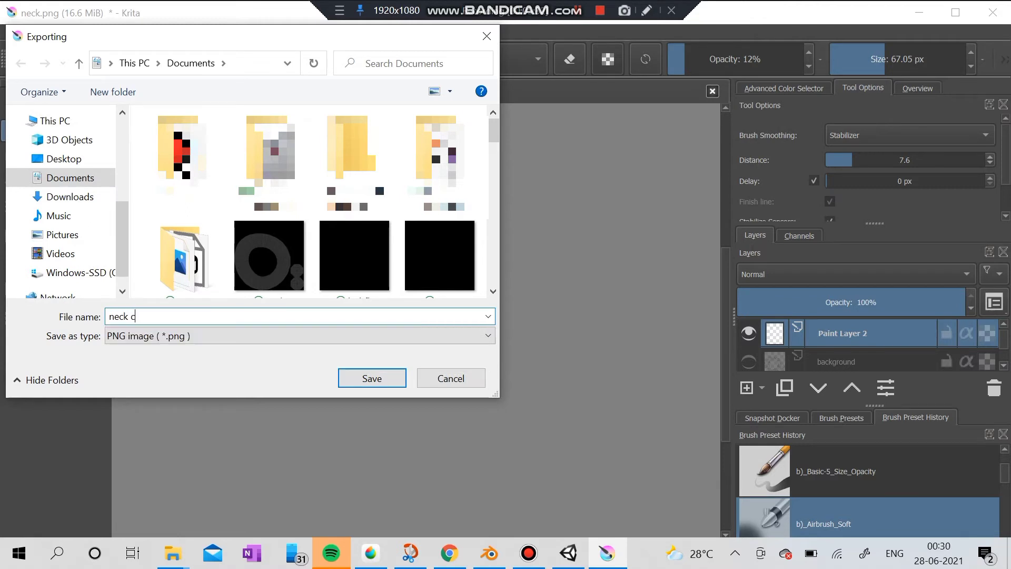
text(oloured)
click(298, 336)
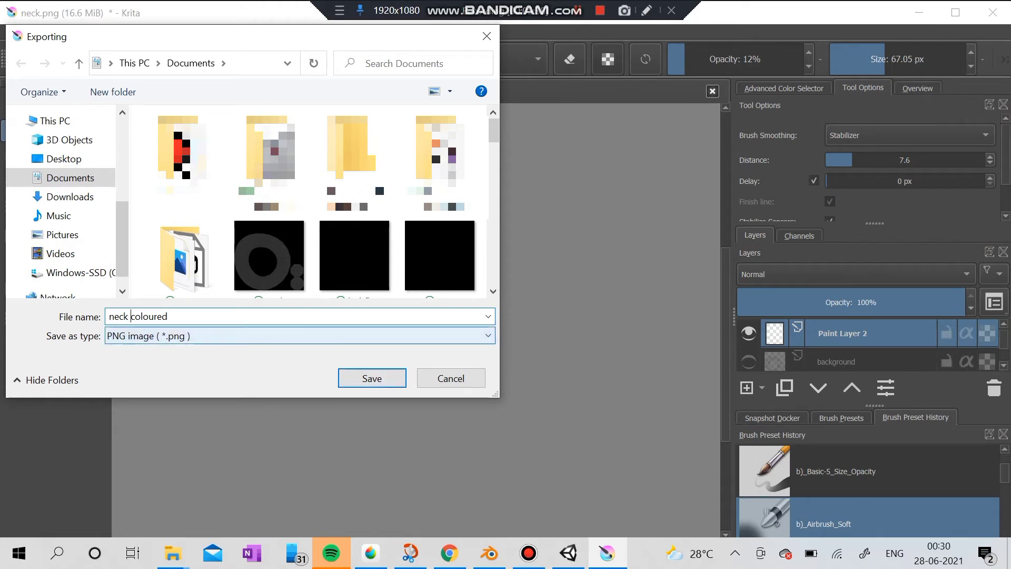
click(130, 316)
key(BackSpace)
key(Return)
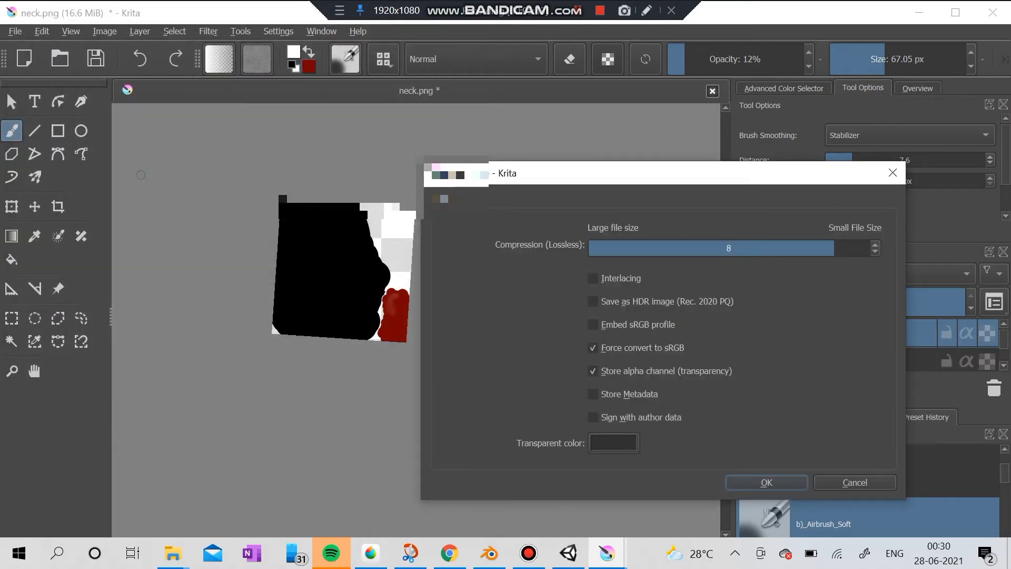
key(Return)
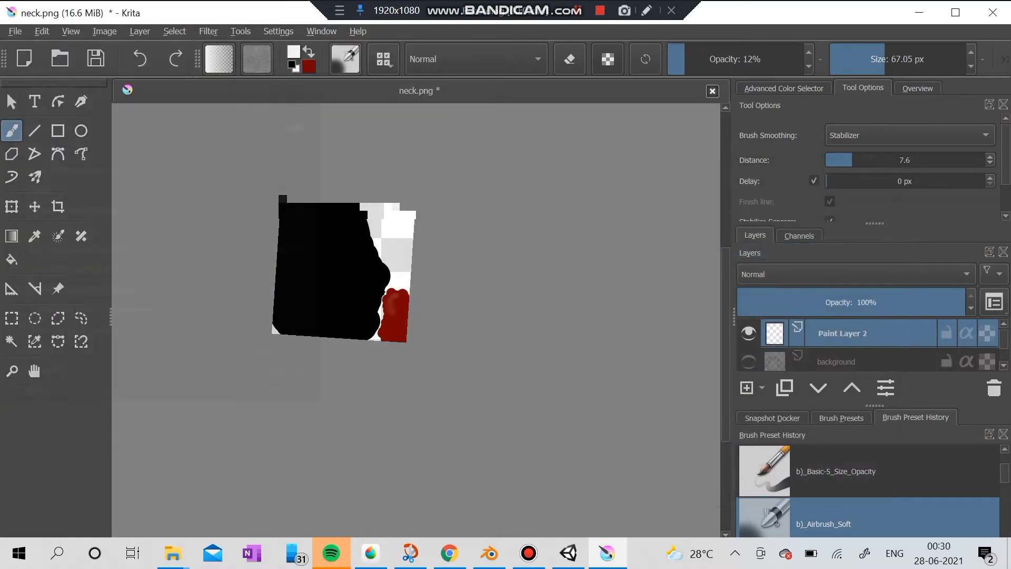
click(15, 31)
click(44, 188)
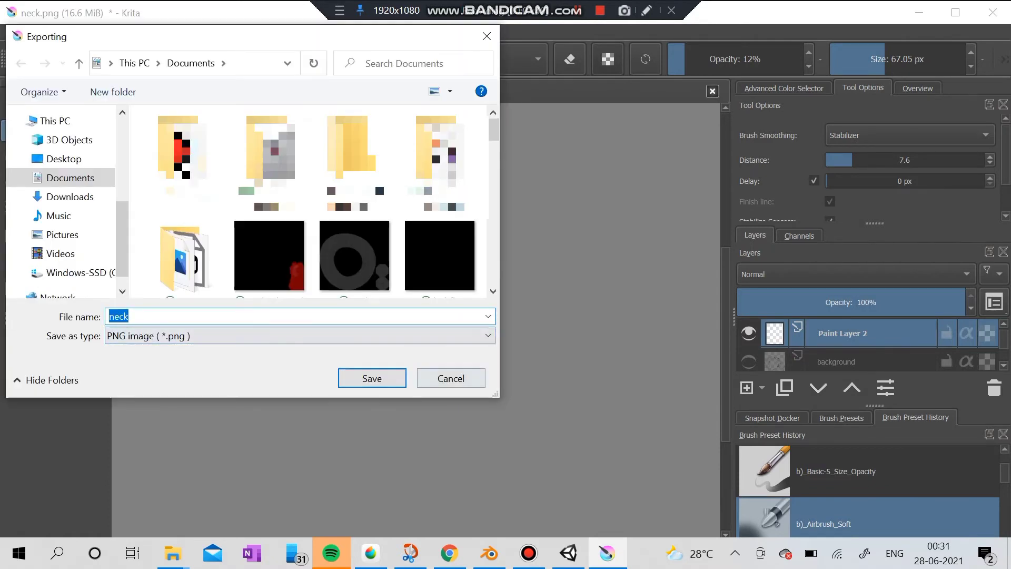
click(372, 379)
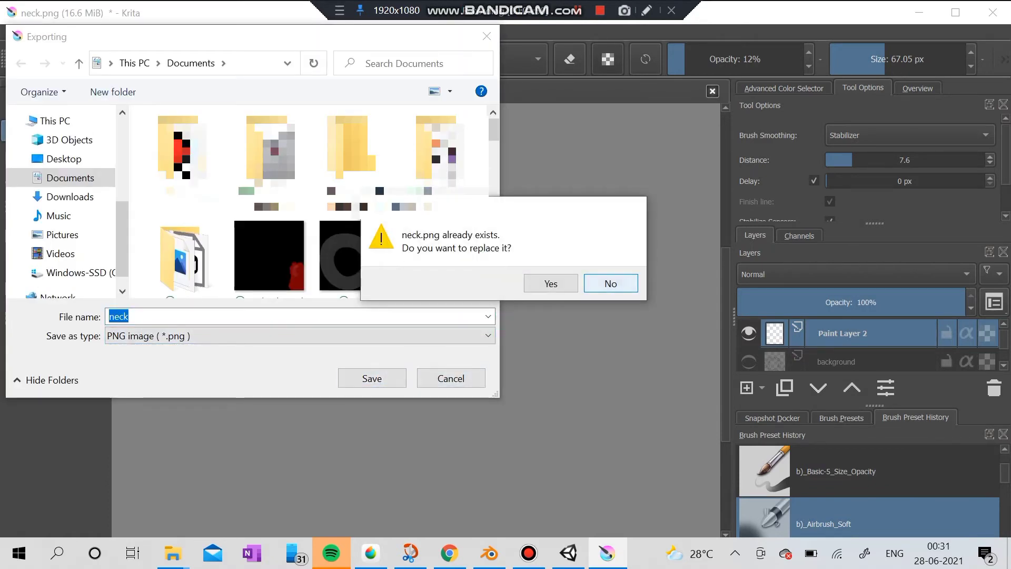
click(611, 283)
click(451, 379)
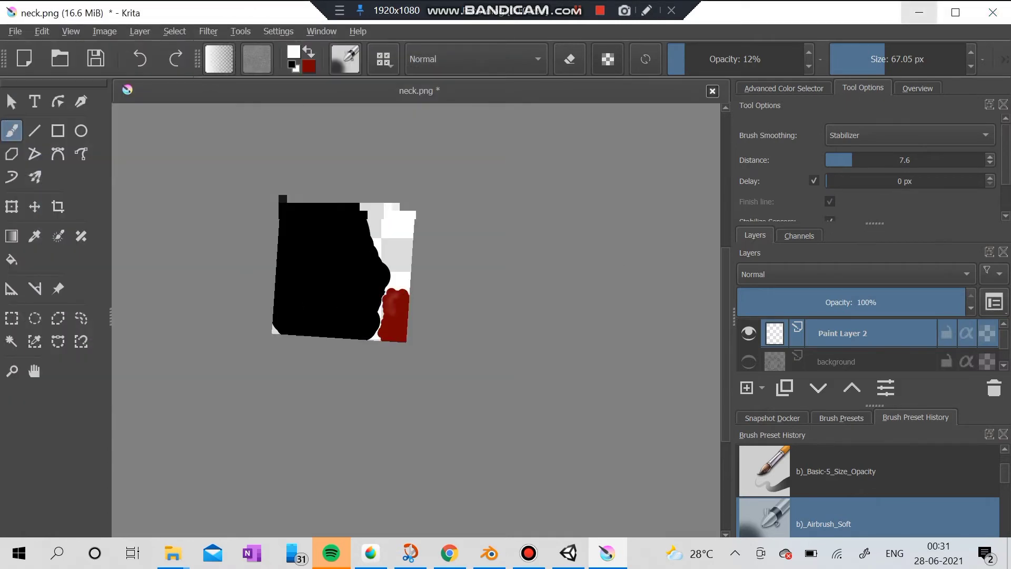
Minimize Krita and switch to the ZEPETO Studio project in Unity
click(919, 11)
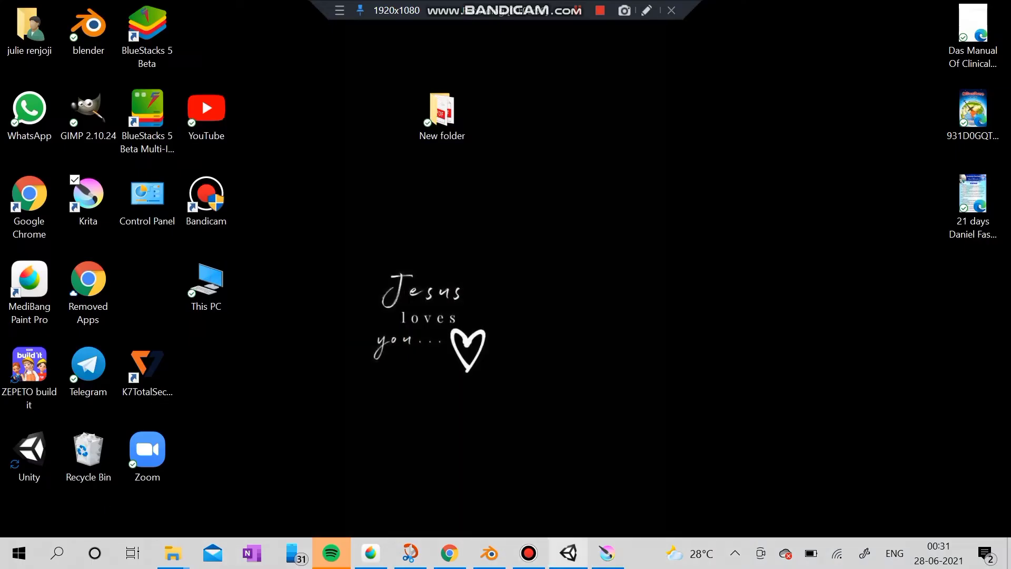
click(529, 553)
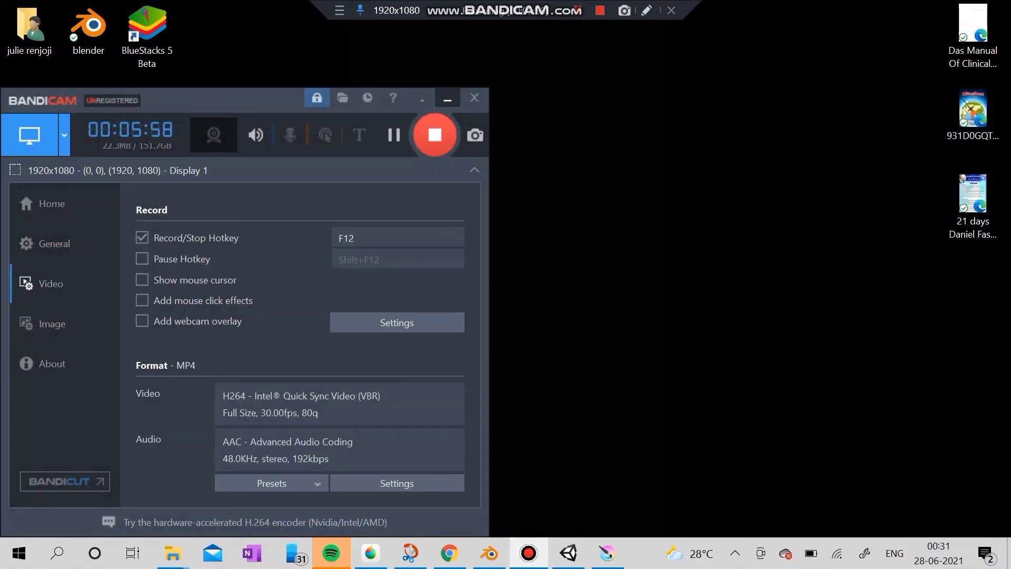
click(448, 98)
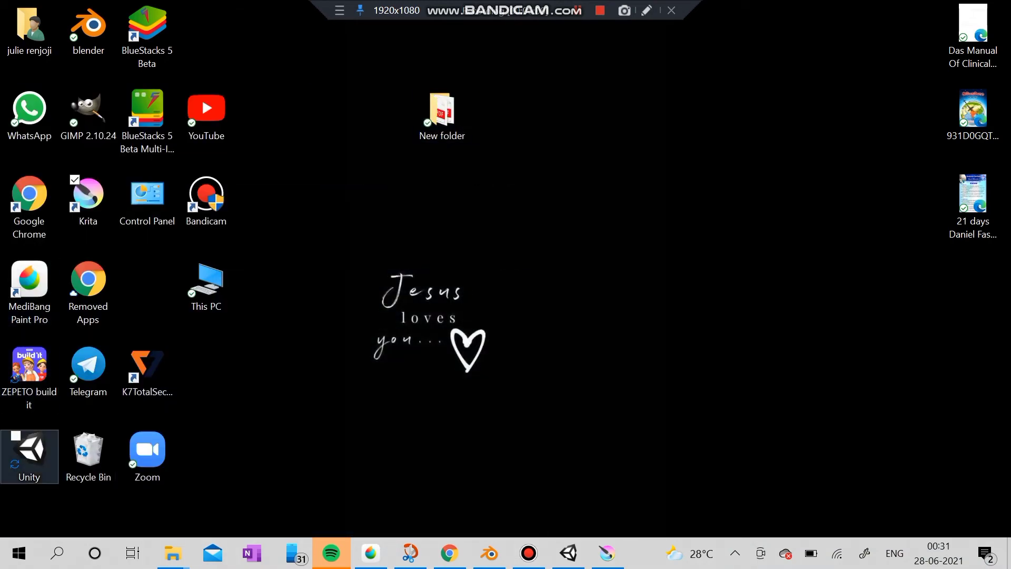
double_click(29, 452)
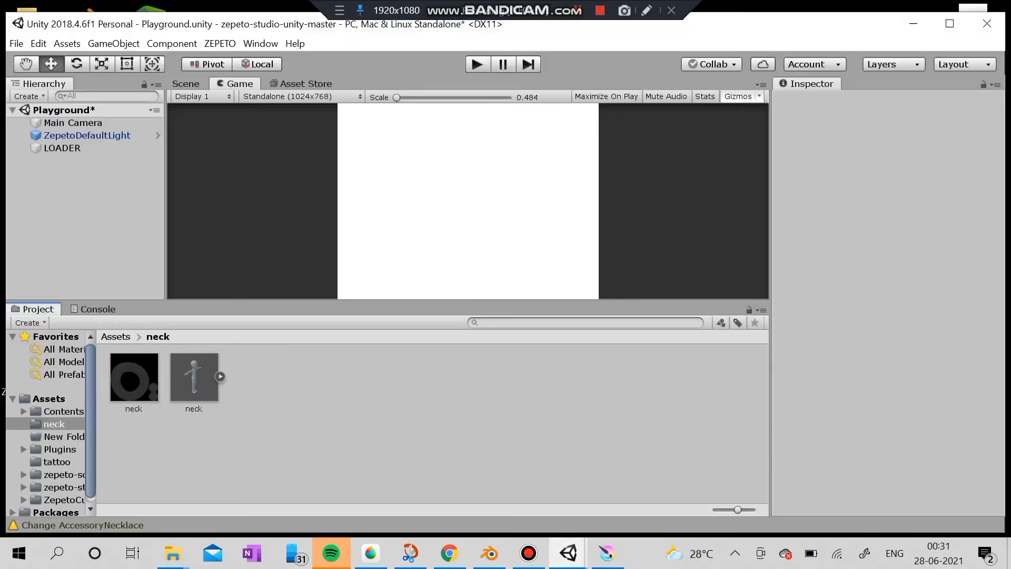
Import the neckcoloured image from the Documents folder into the project's Assets/neck folder and select it there
click(134, 378)
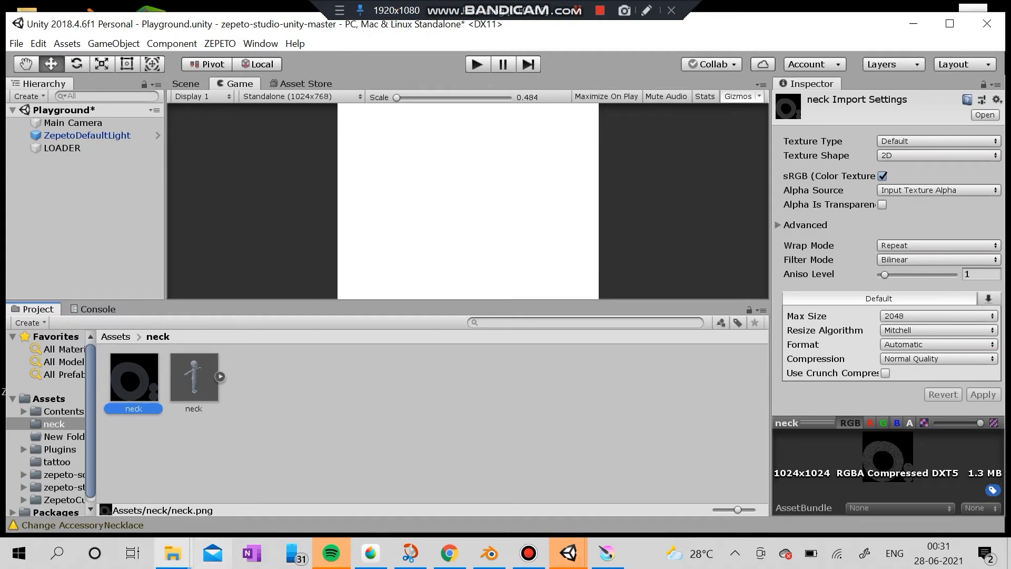
click(173, 553)
click(228, 484)
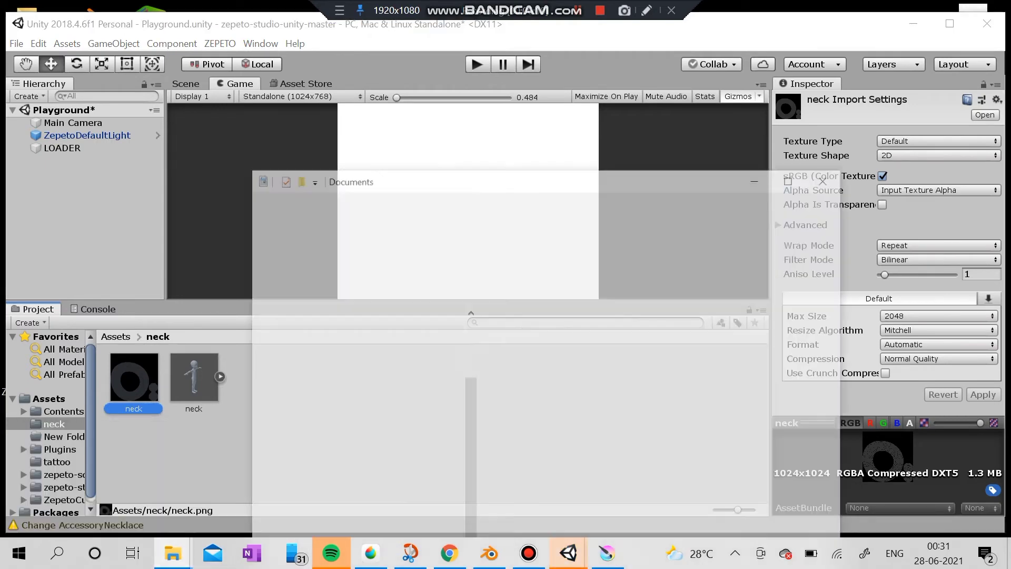
click(546, 316)
drag(546, 316, 195, 458)
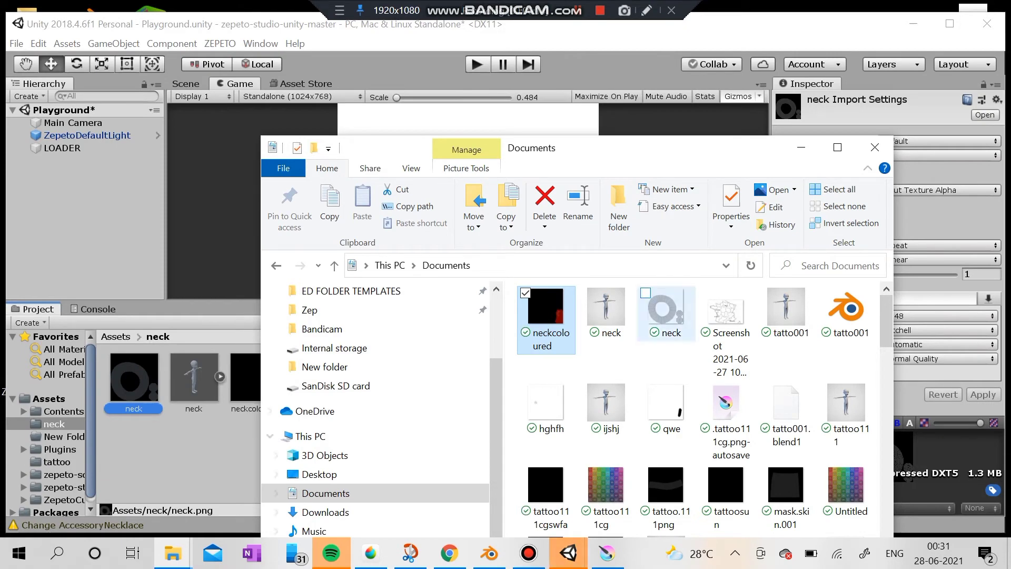
click(801, 147)
click(254, 378)
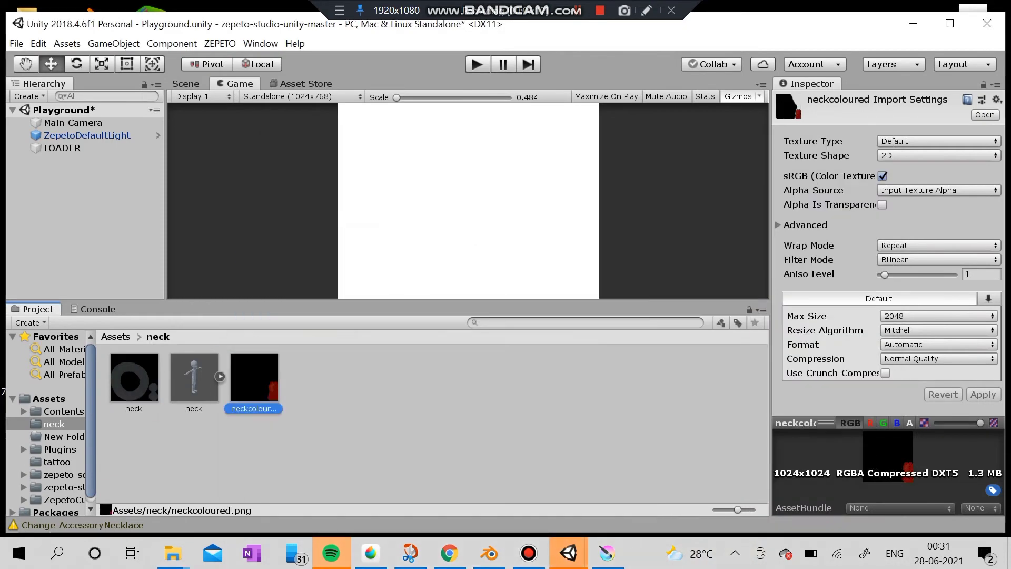
Create a new material named neck in the Assets/neck folder
click(363, 422)
right_click(314, 421)
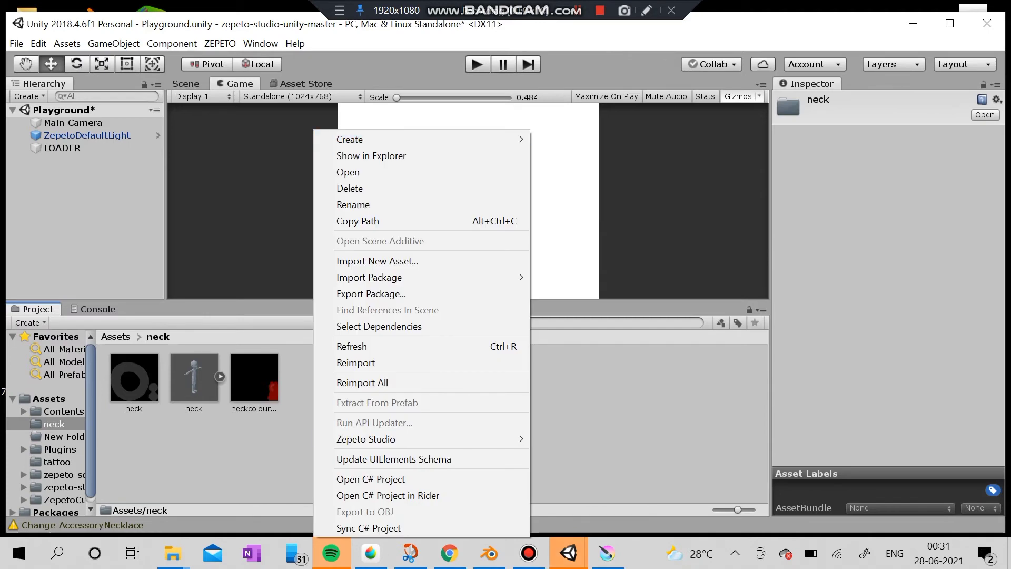
mouse_move(369, 139)
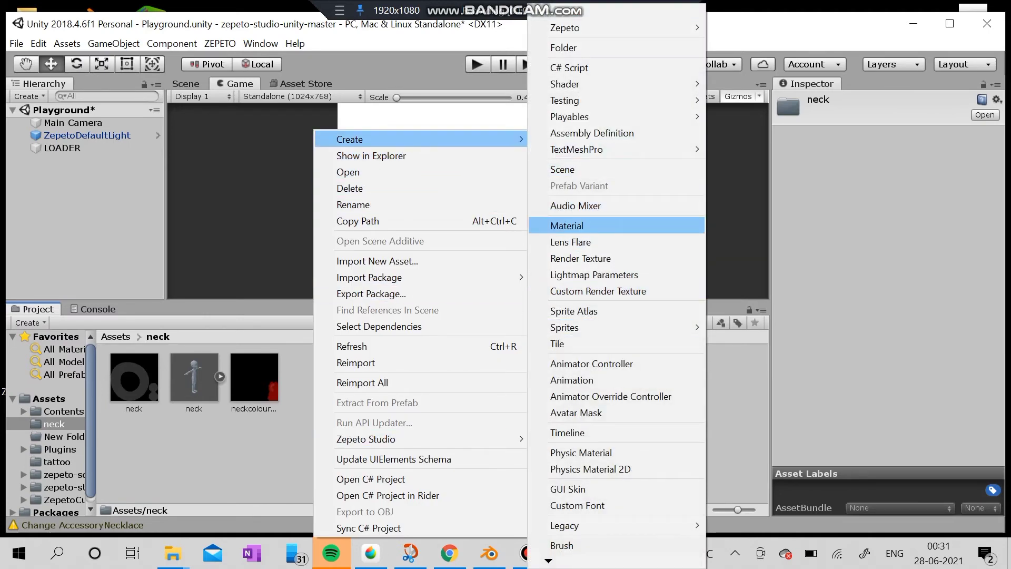
click(567, 225)
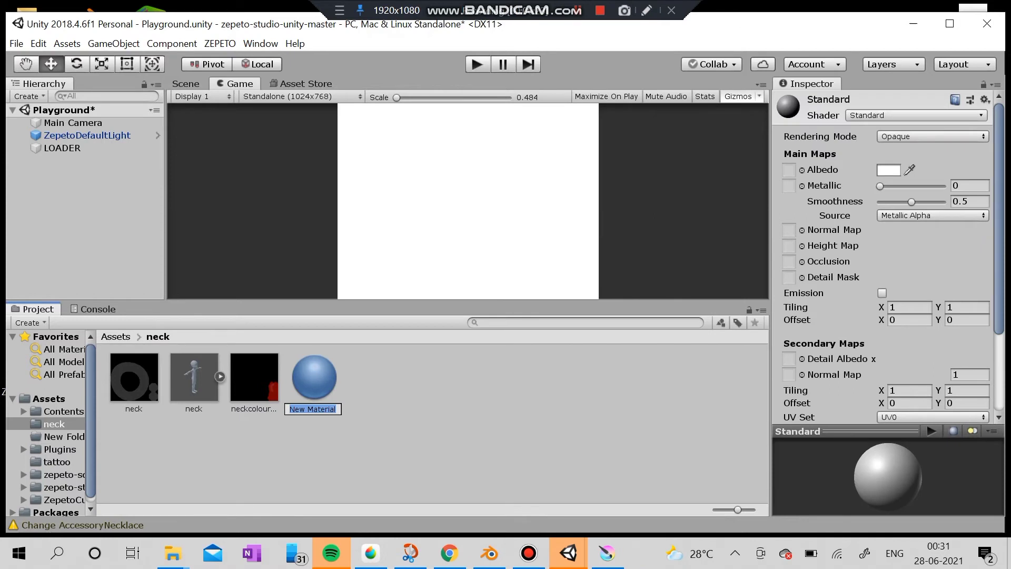
key(BackSpace)
text(neck)
key(Return)
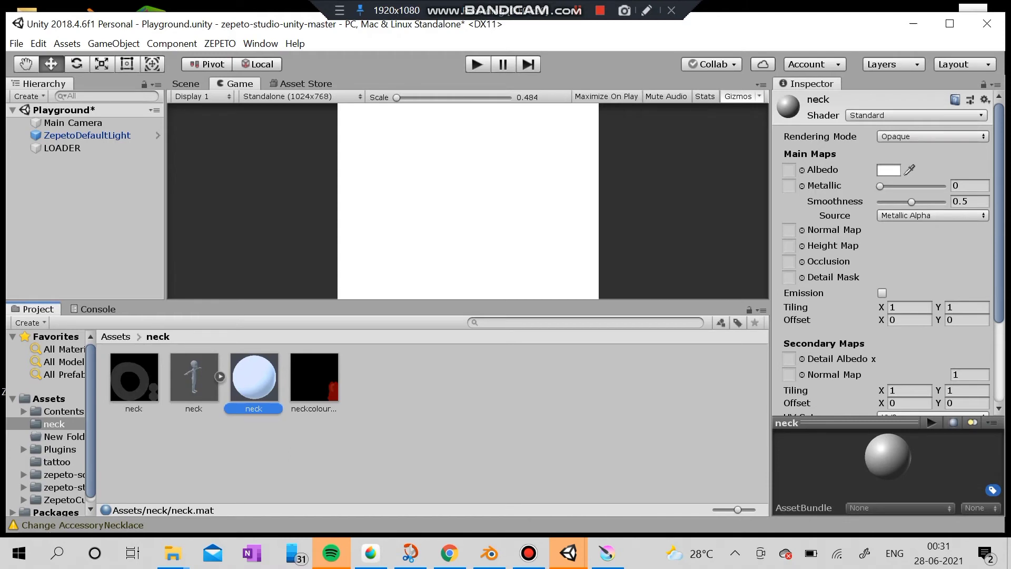
Change the neck material's shader to Wit/Standard
click(917, 116)
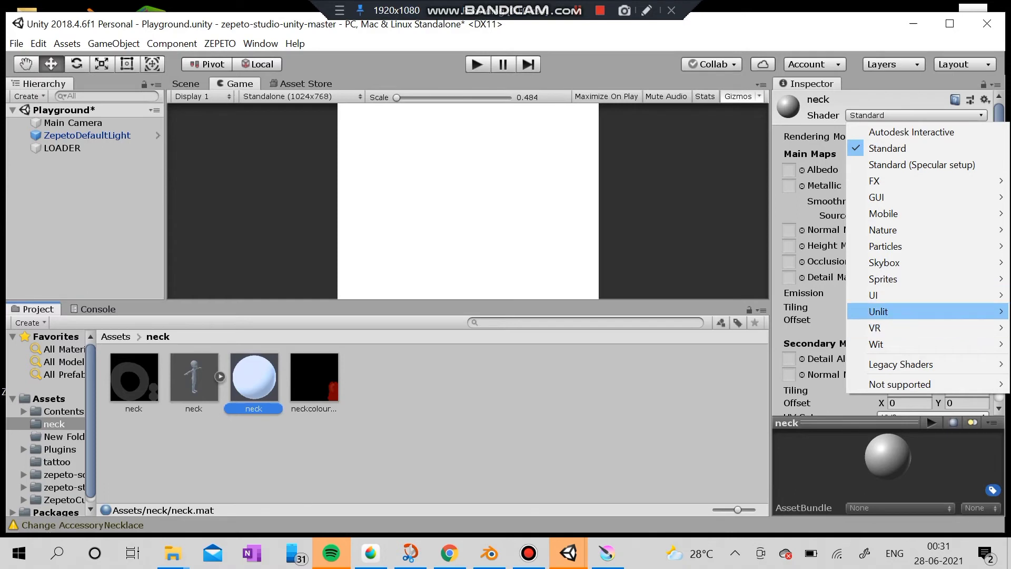
mouse_move(896, 344)
click(702, 344)
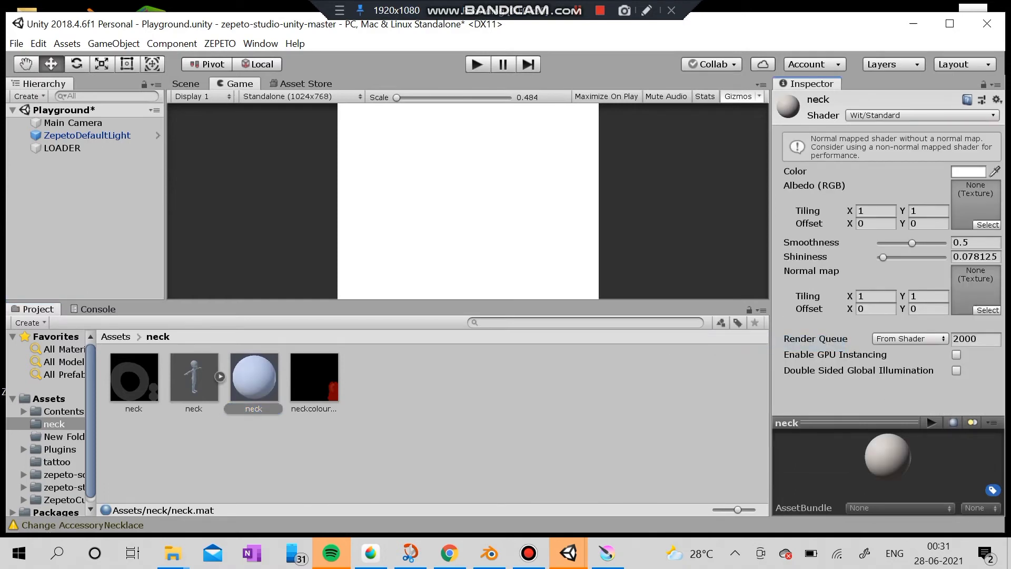
Assign the neckcoloured texture to the neck material's Albedo (RGB) map
drag(315, 376, 976, 204)
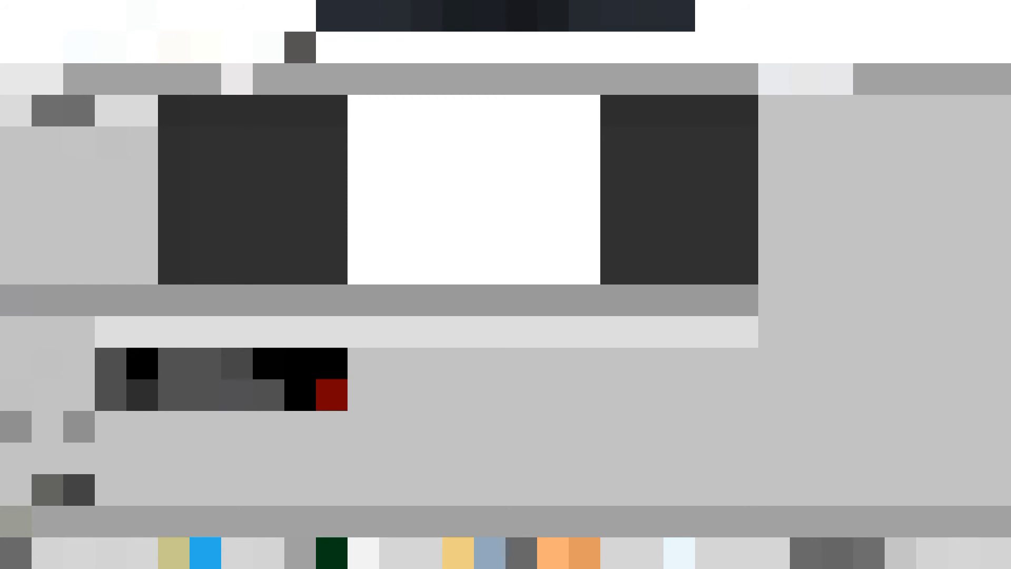
Examine the neck model in an enlarged preview, and check the neck material's Albedo texture
click(190, 377)
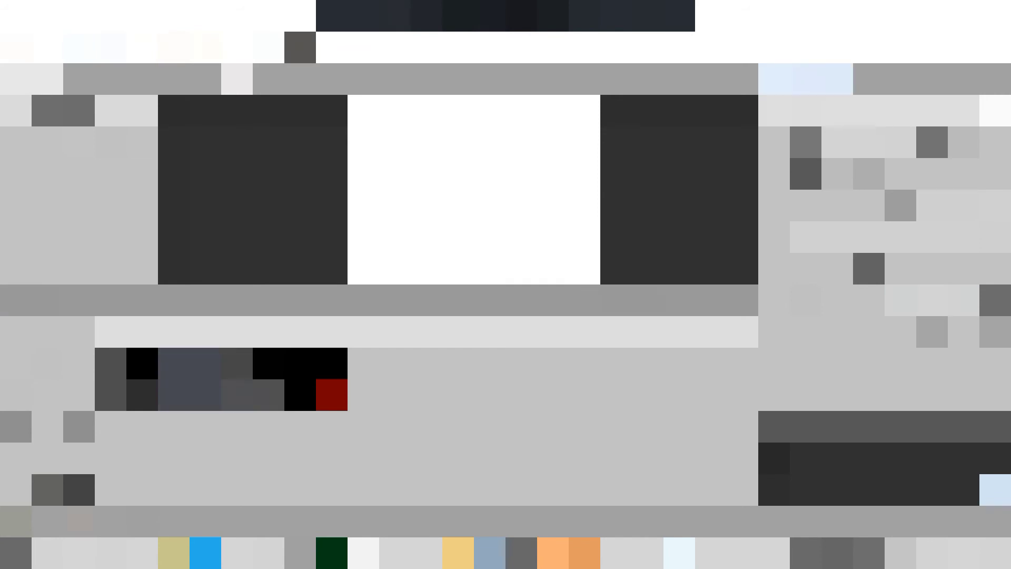
drag(885, 412, 885, 193)
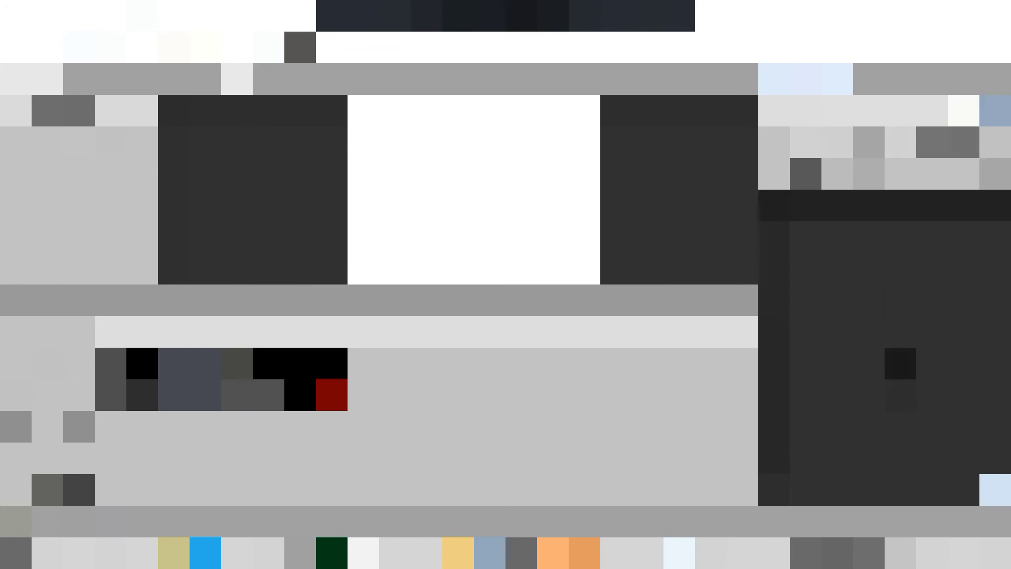
right_click(226, 390)
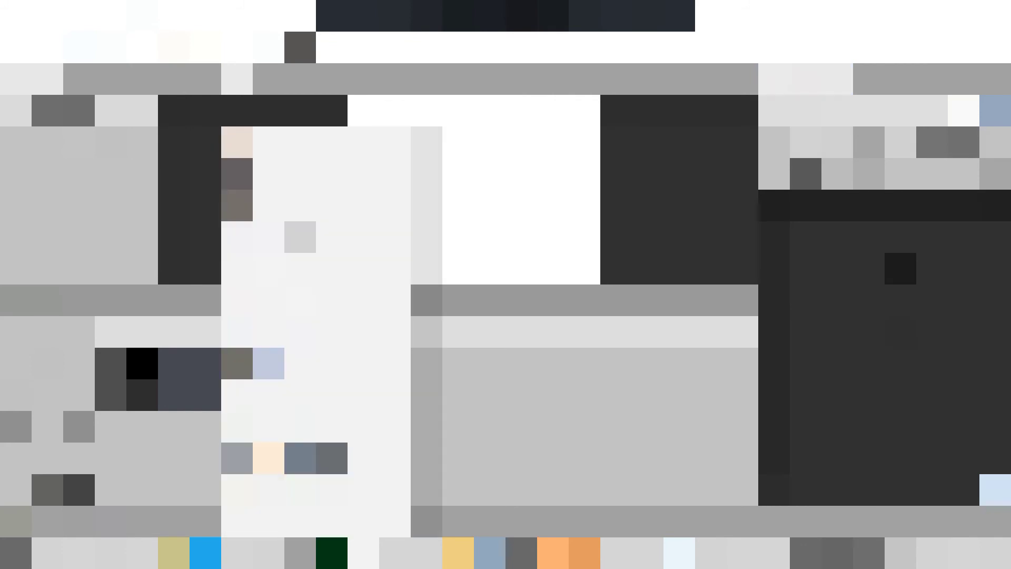
click(269, 363)
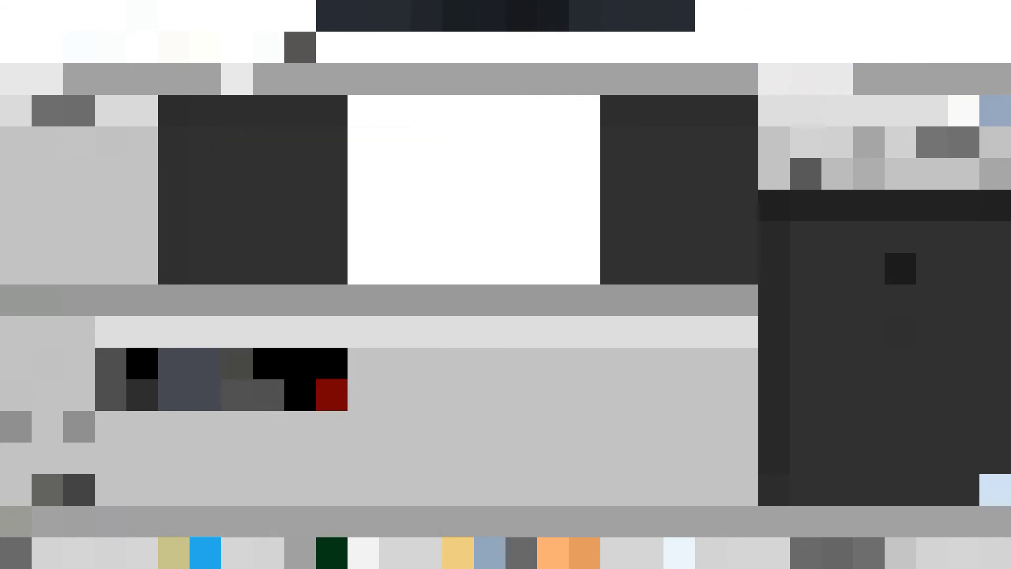
drag(885, 192, 885, 315)
click(965, 237)
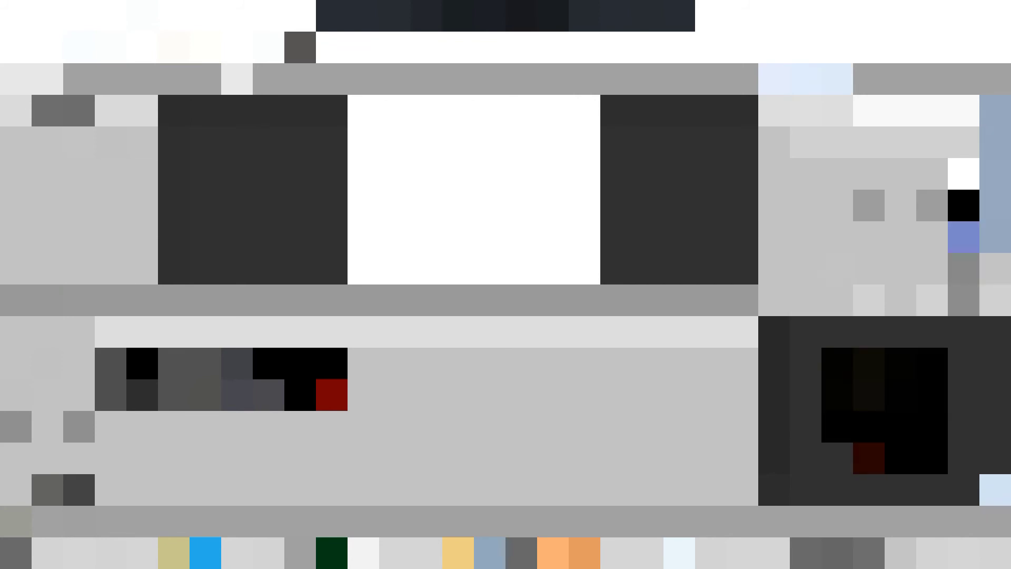